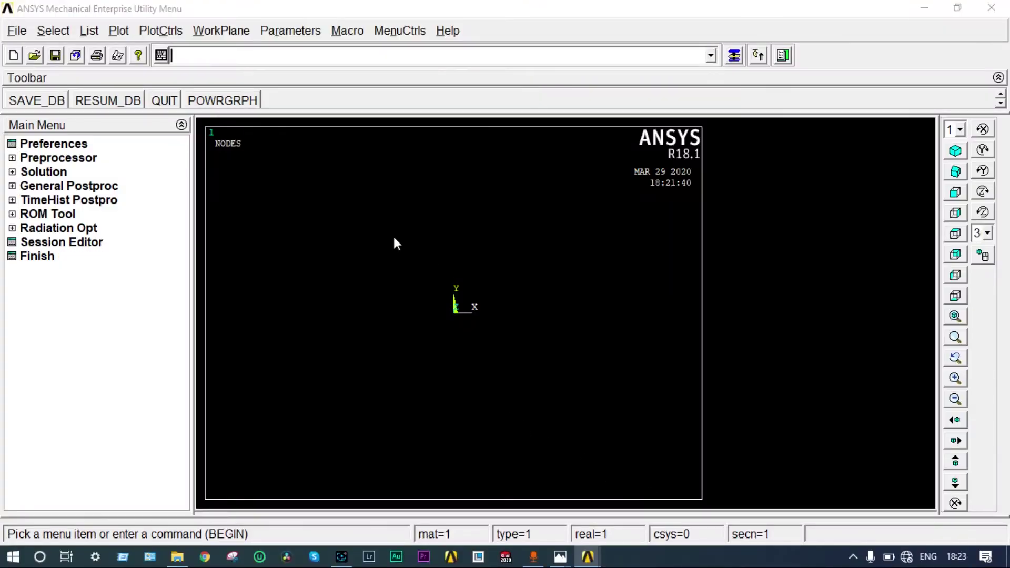
Filter the preferences to Structural analysis only.
click(69, 144)
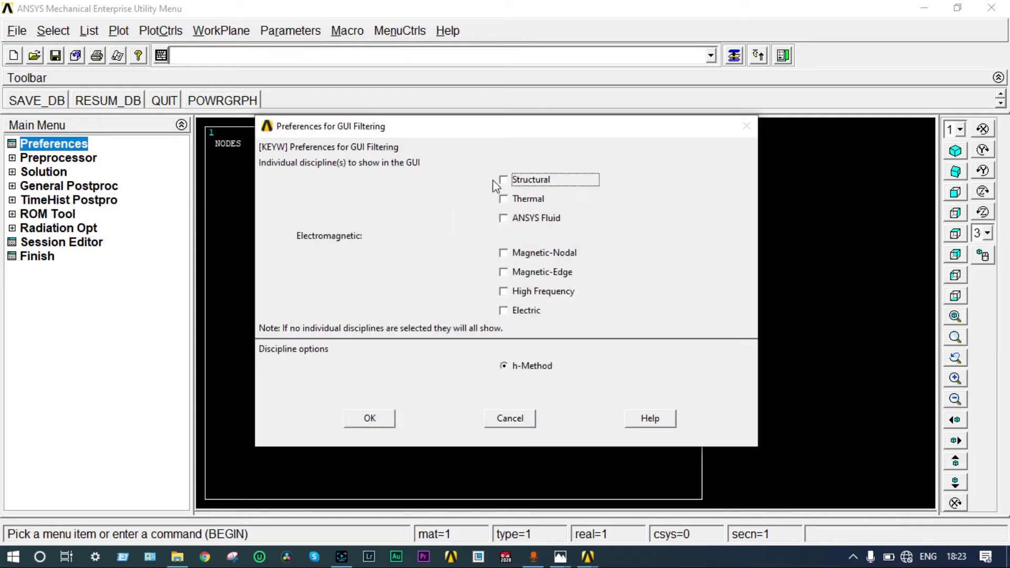
click(503, 181)
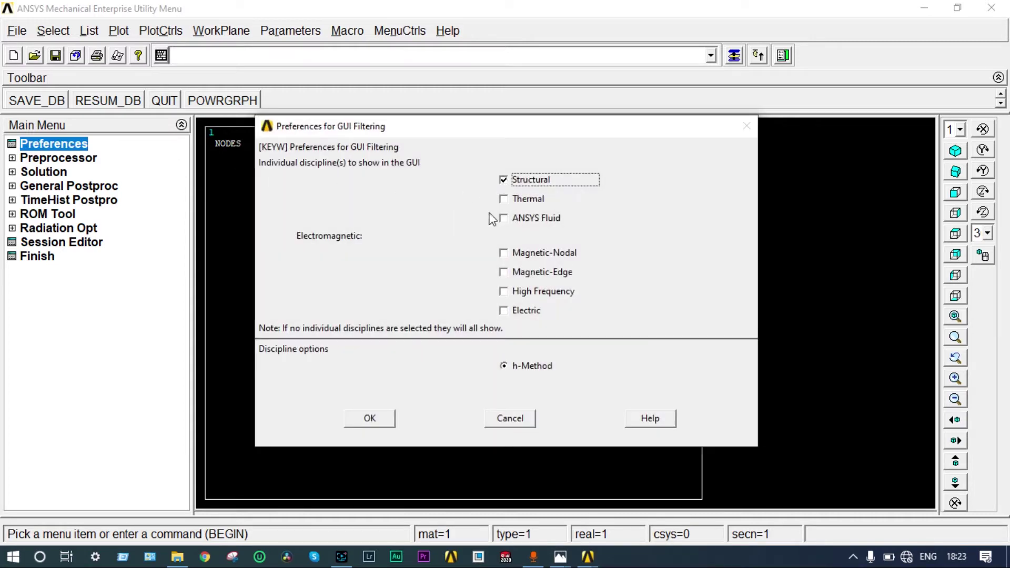
click(370, 420)
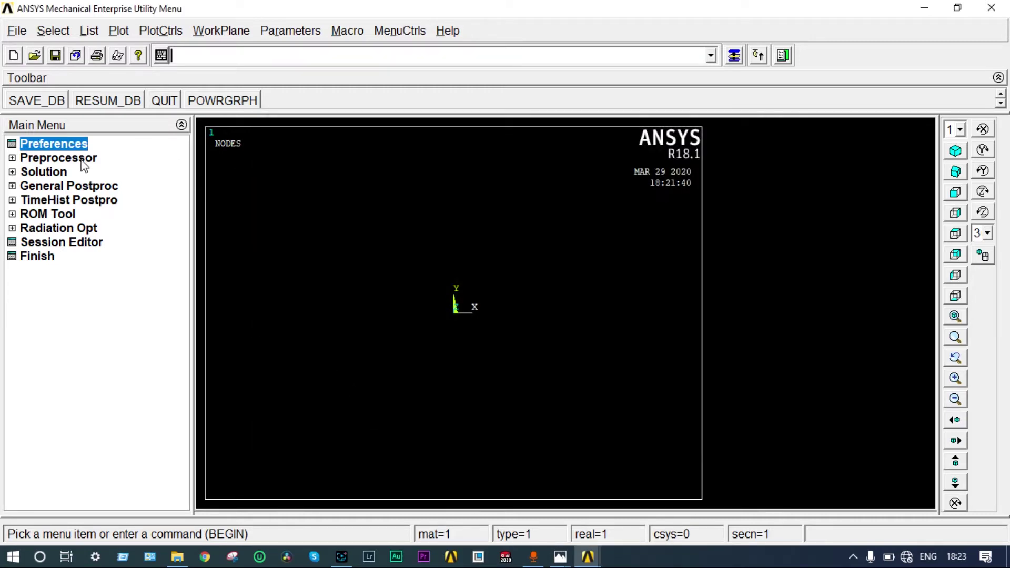
Add element type 1 as the 2-node BEAM188 beam element.
click(80, 158)
click(85, 172)
click(89, 187)
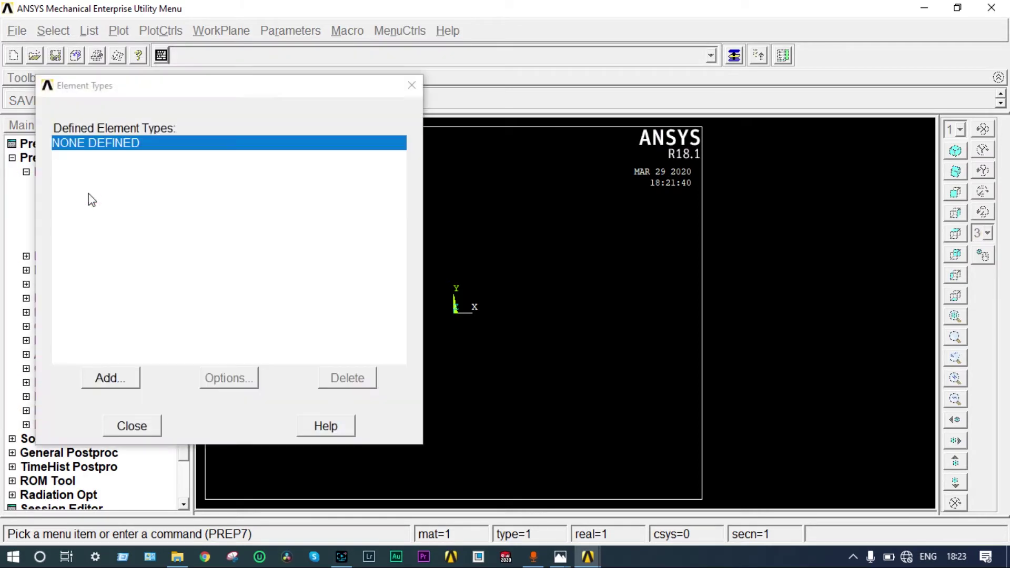
click(106, 379)
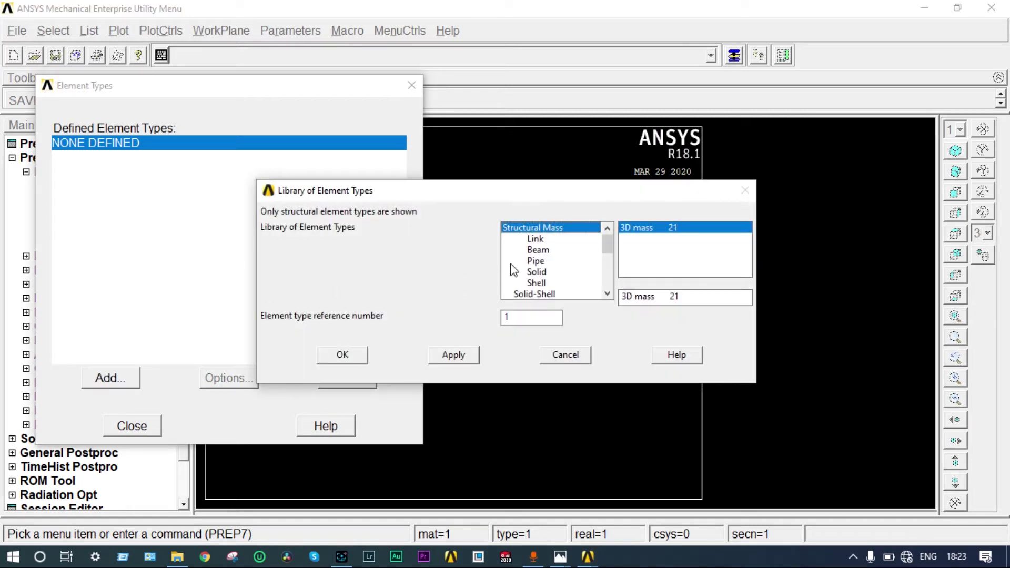
click(538, 250)
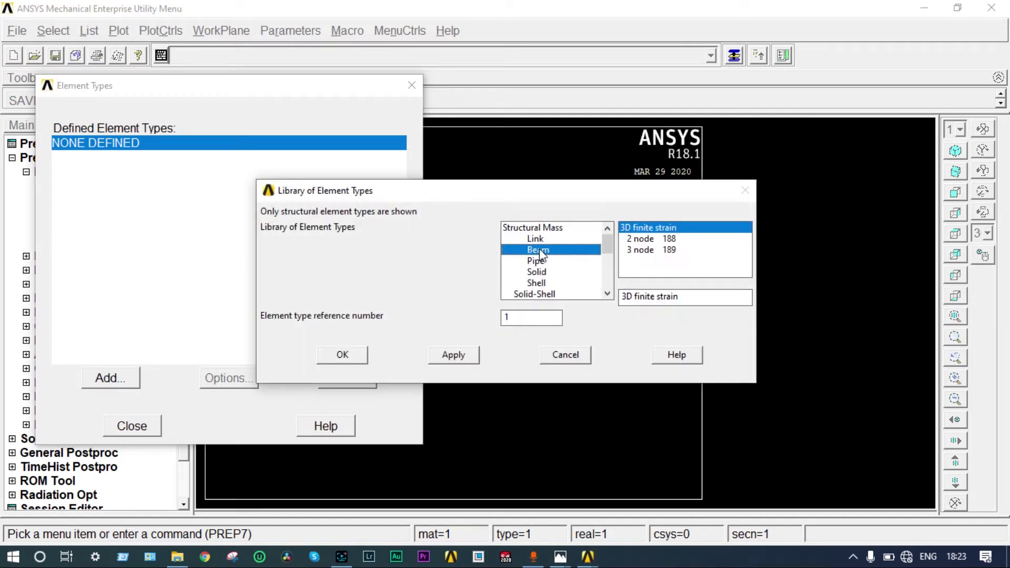
click(639, 238)
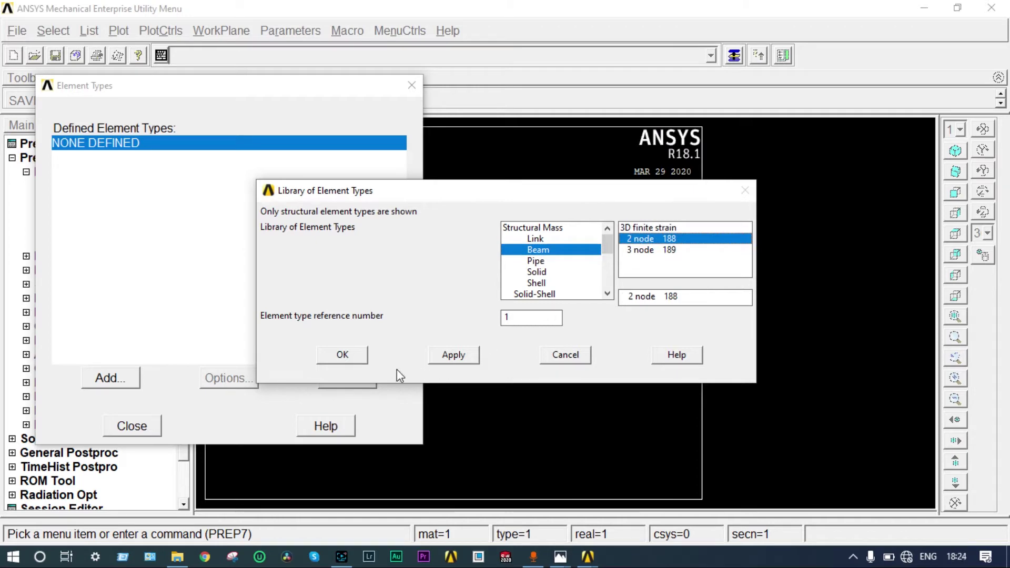
click(343, 354)
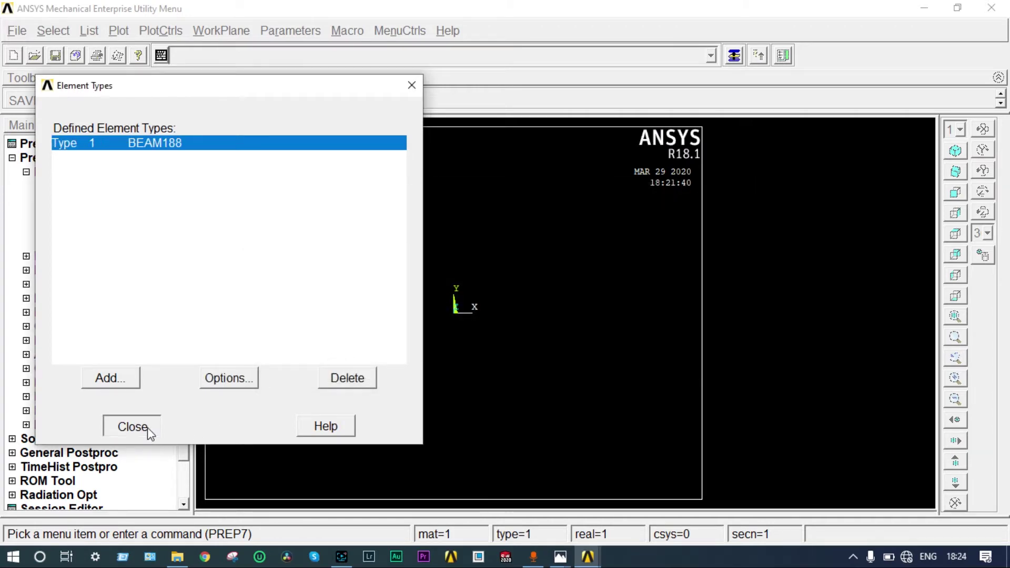
Give material 1 structural linear isotropic elastic properties: EX 2E5, PRXY 0.3.
click(132, 427)
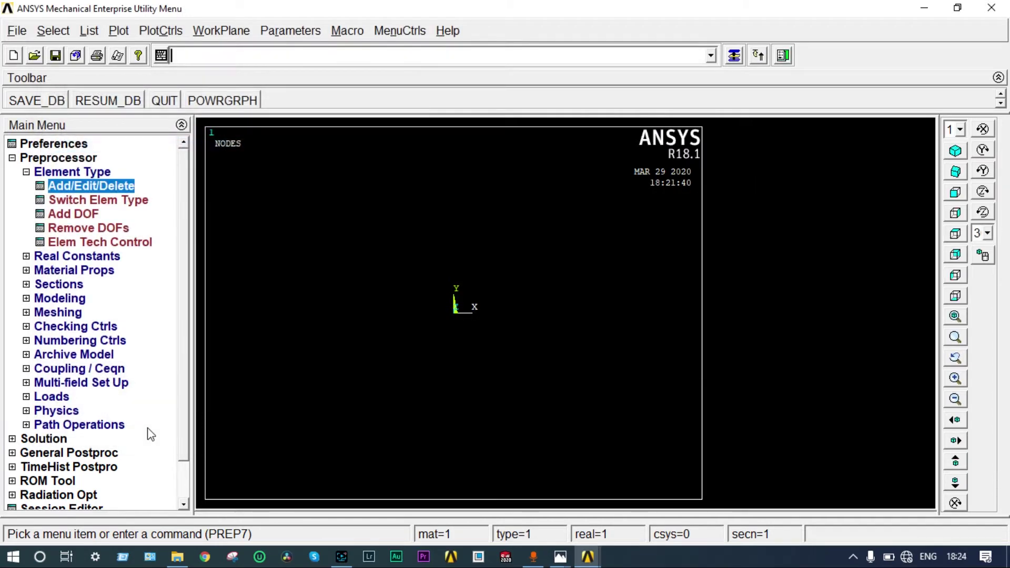
click(92, 271)
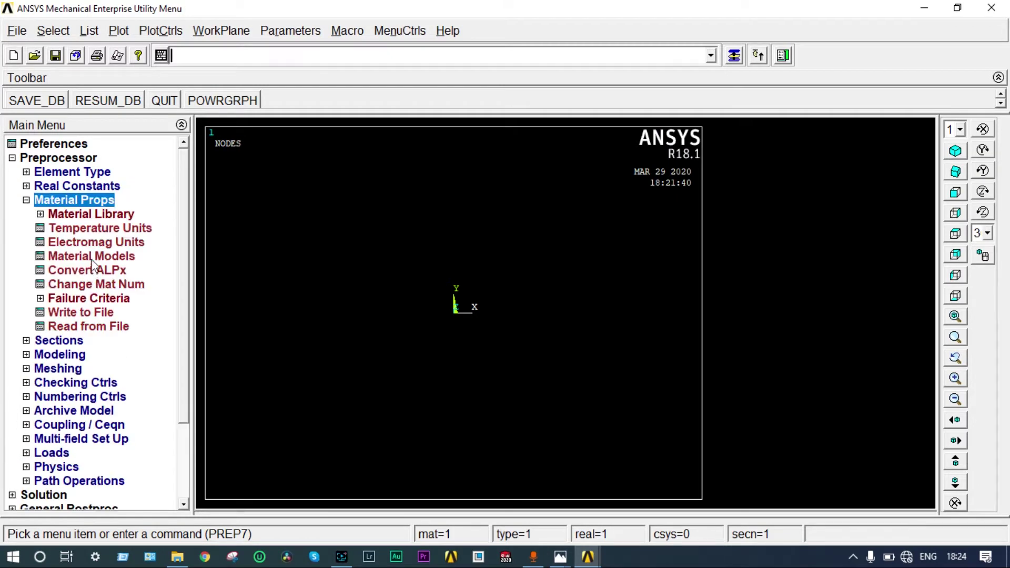
click(91, 258)
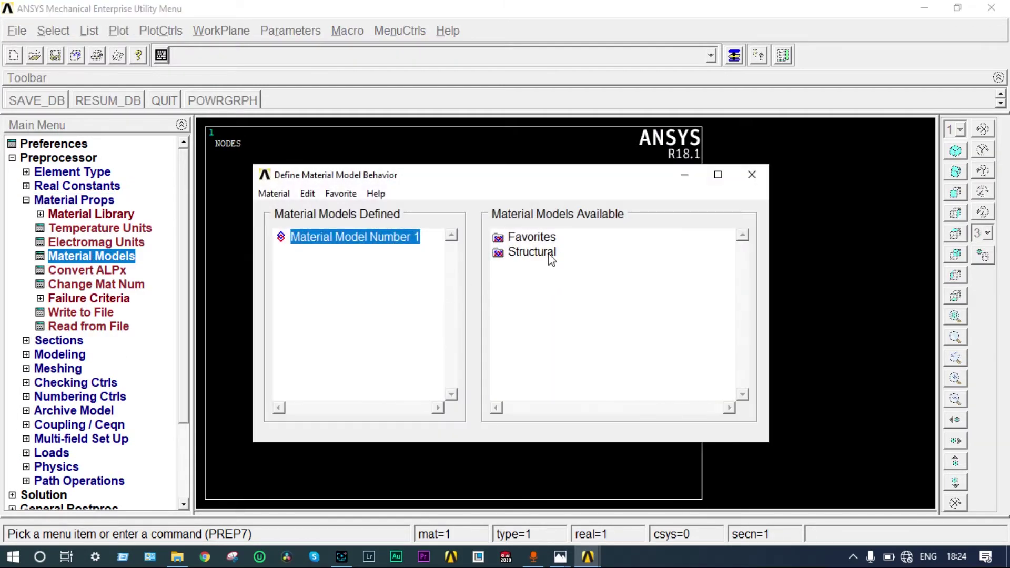
double_click(548, 254)
double_click(550, 267)
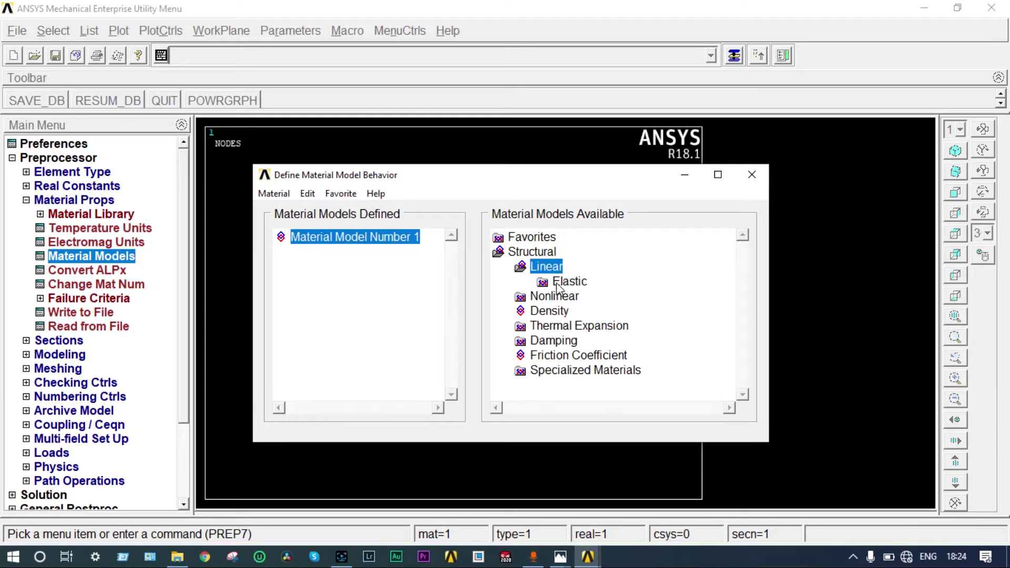
double_click(559, 282)
double_click(594, 298)
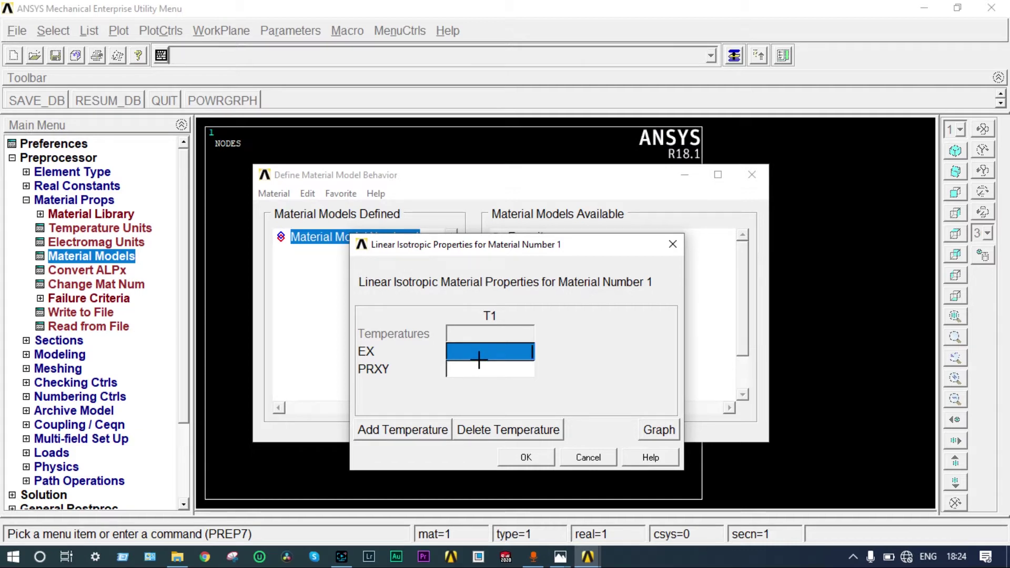
text(2E5)
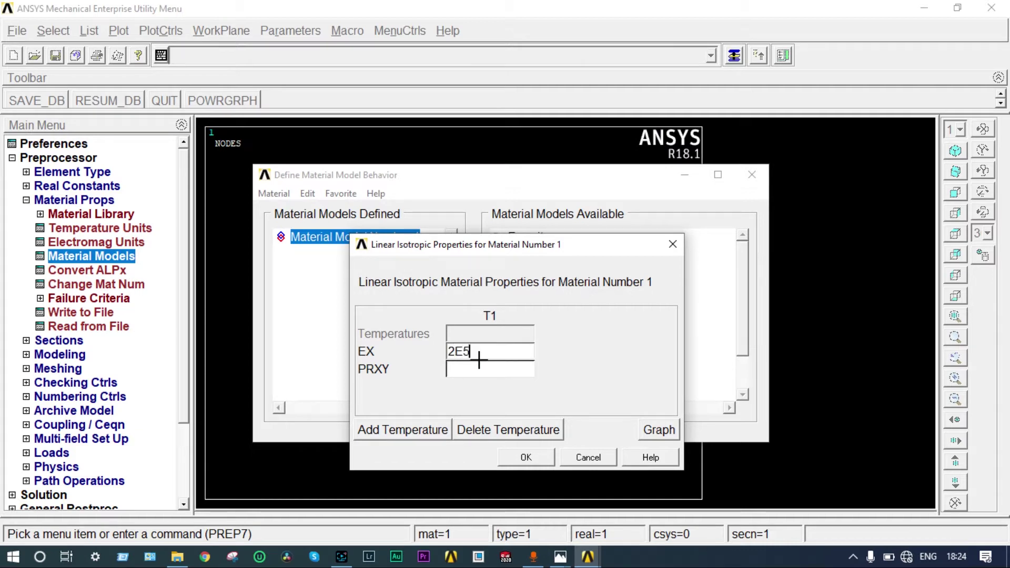
click(482, 370)
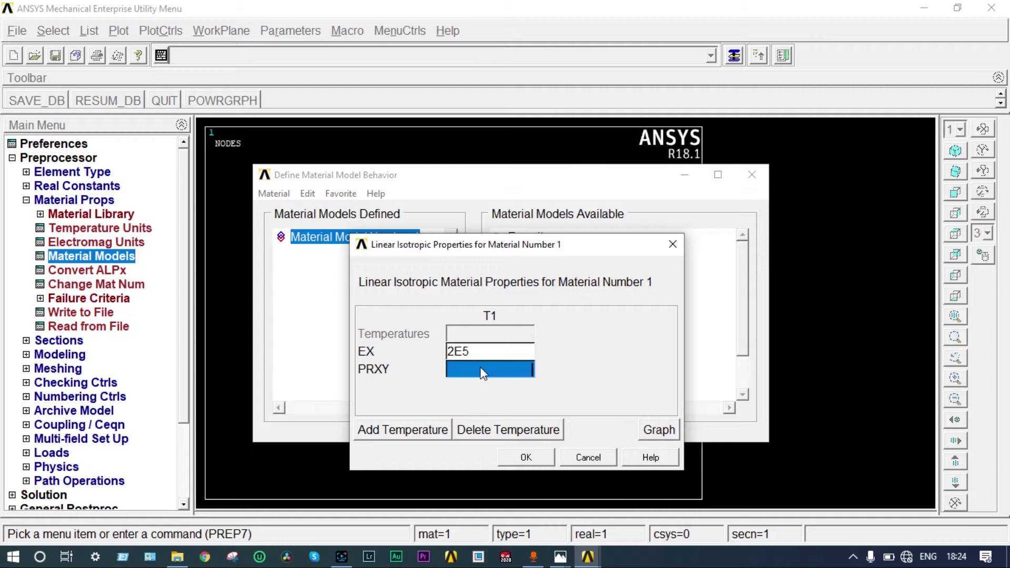
text(0.3)
click(526, 457)
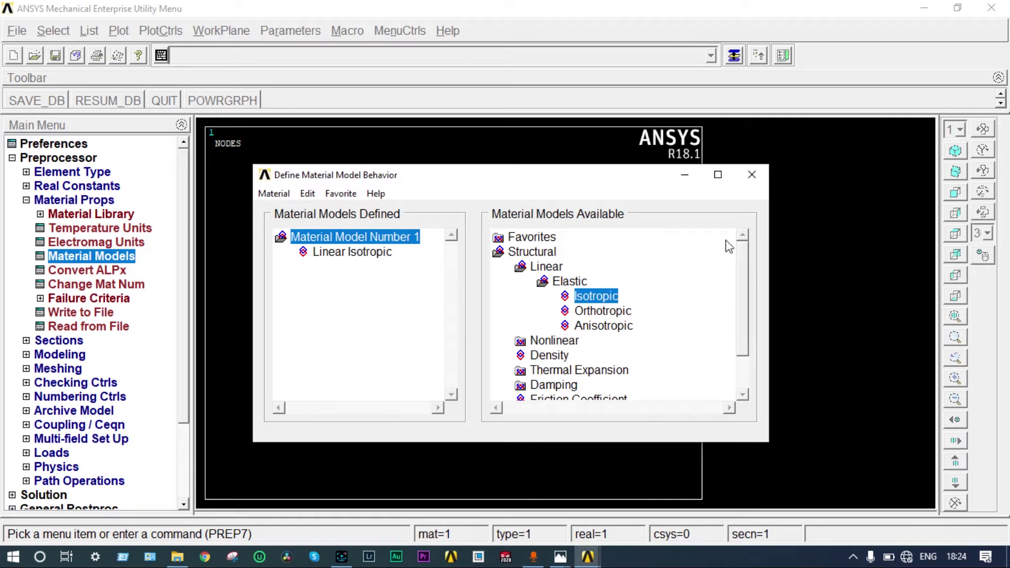
click(752, 174)
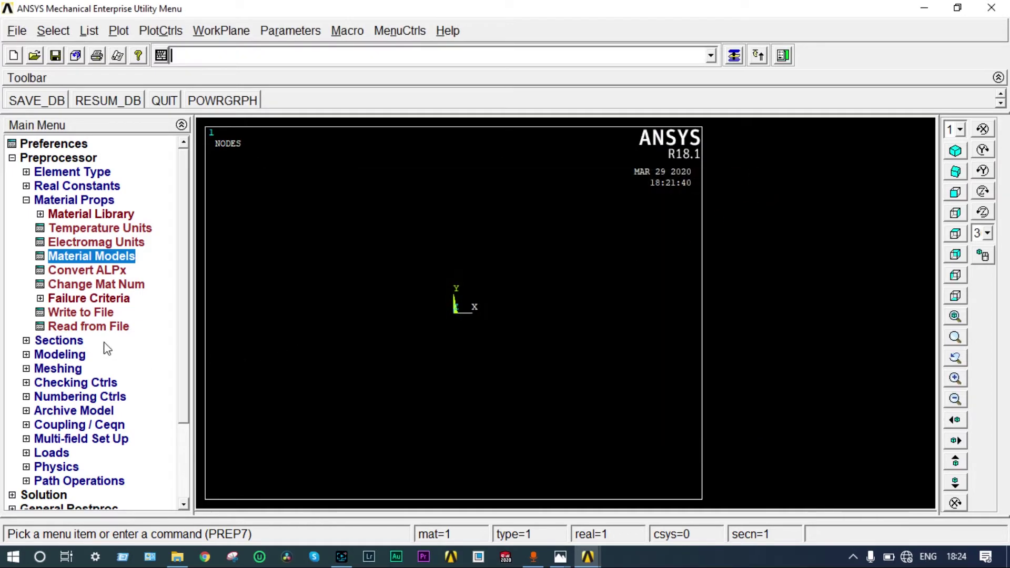
Define rectangular beam section 1 in the Beam Tool, entering width B 20 and height H 30.
click(68, 346)
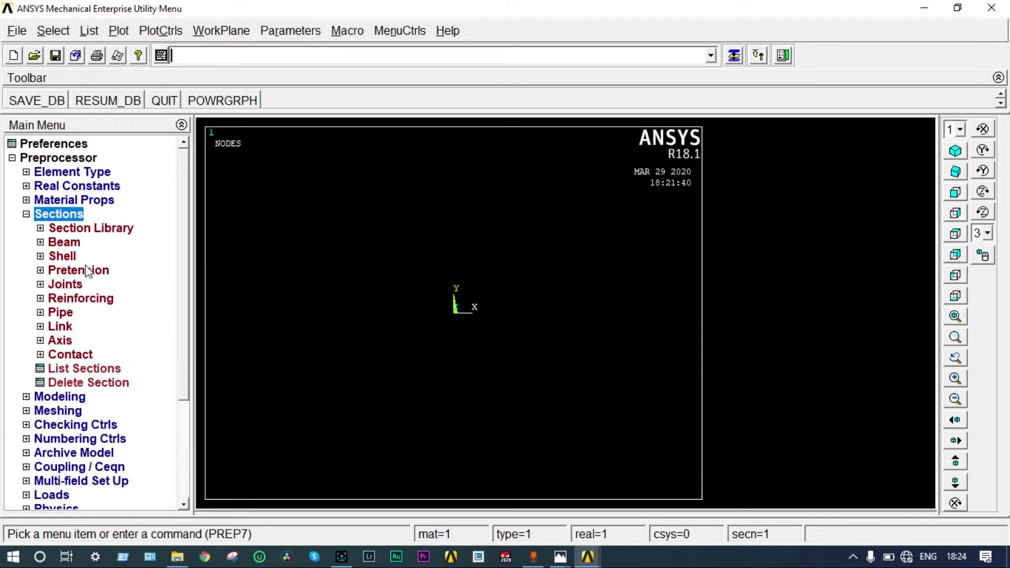
click(61, 244)
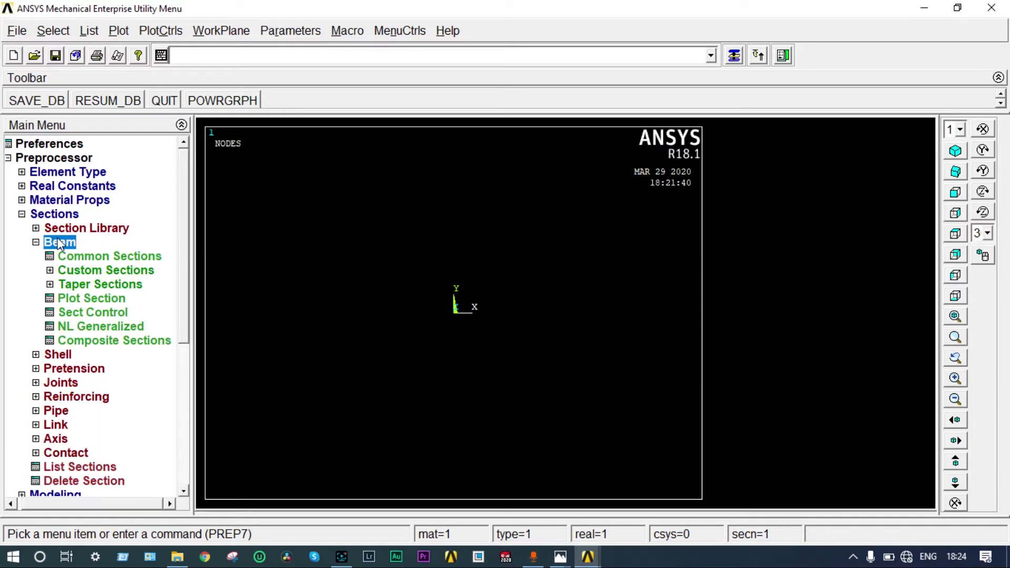
click(91, 256)
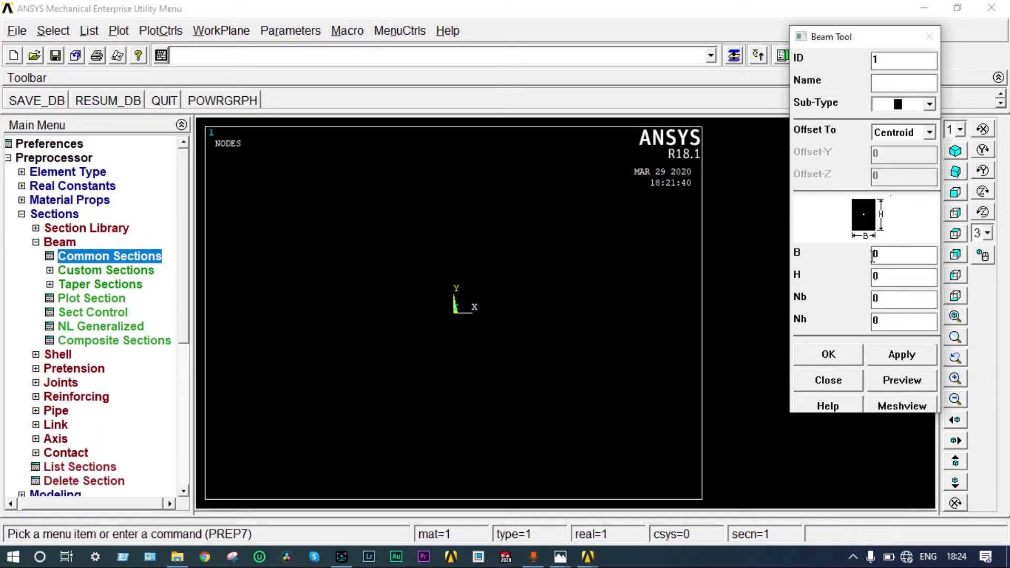
click(876, 254)
text(200)
click(876, 276)
text(30)
click(829, 354)
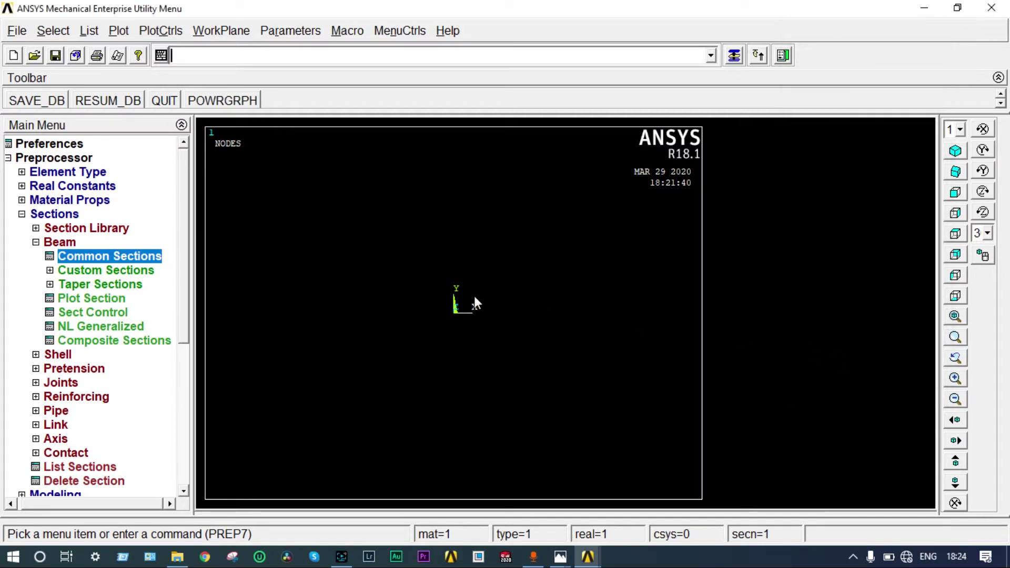
Create three keypoints along X, the second at x 3000 and the third at x 5000.
click(22, 215)
click(43, 232)
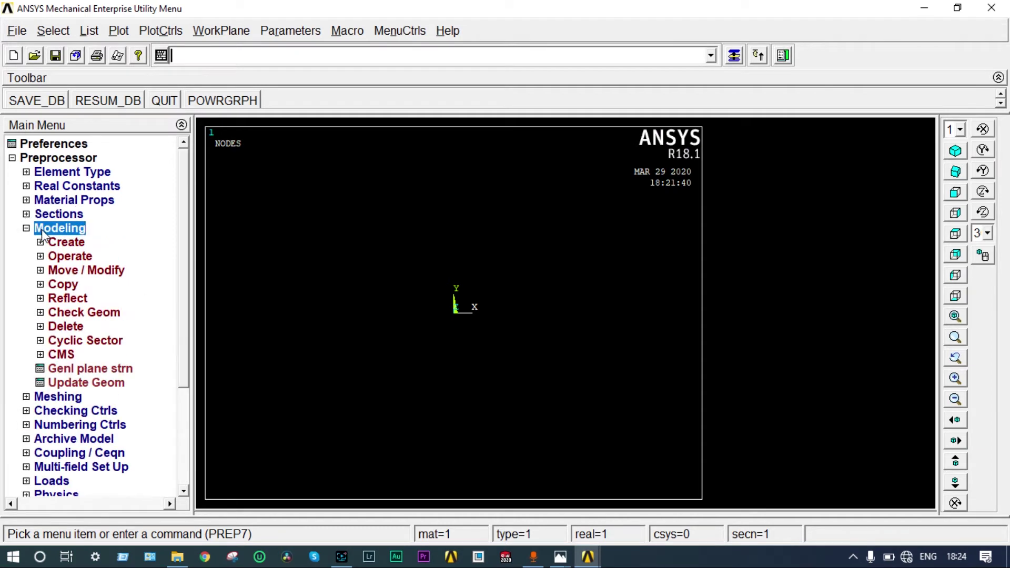
click(62, 243)
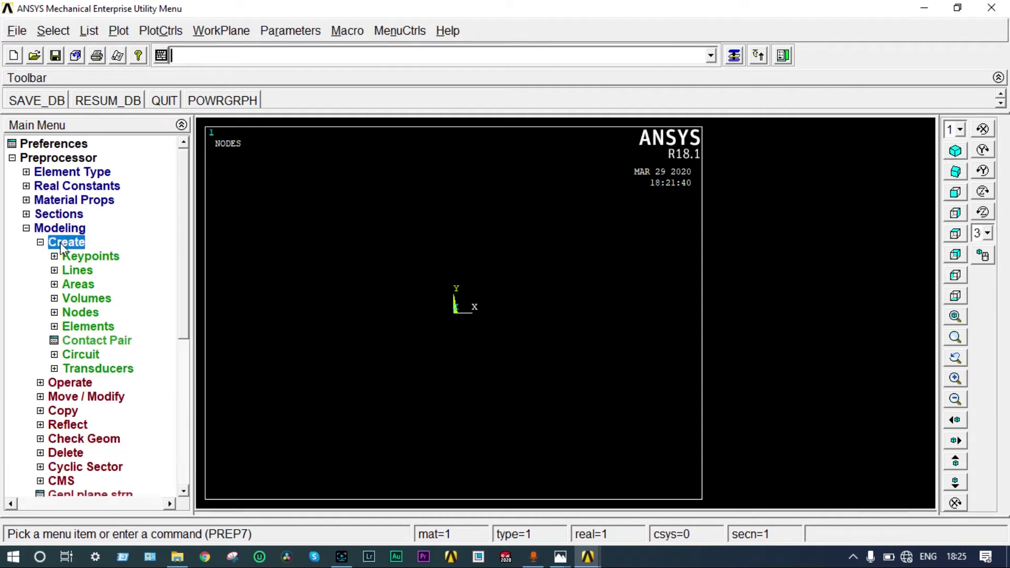
click(85, 256)
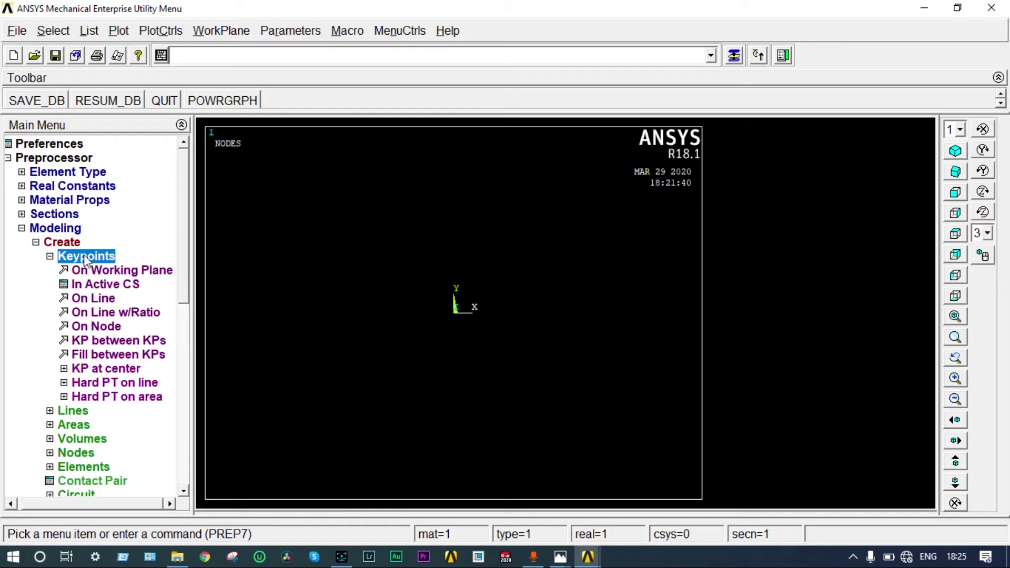
click(102, 285)
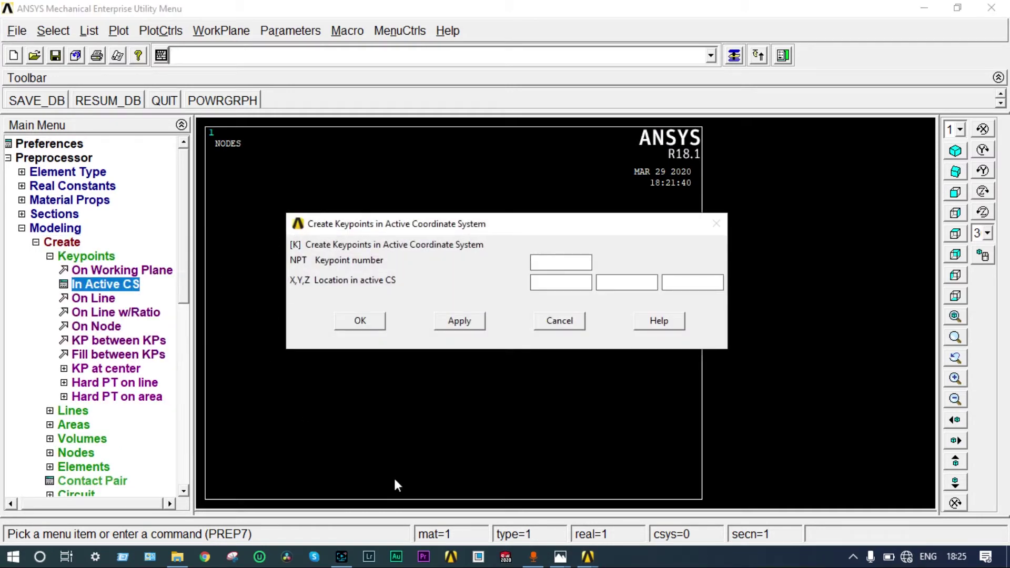
click(560, 557)
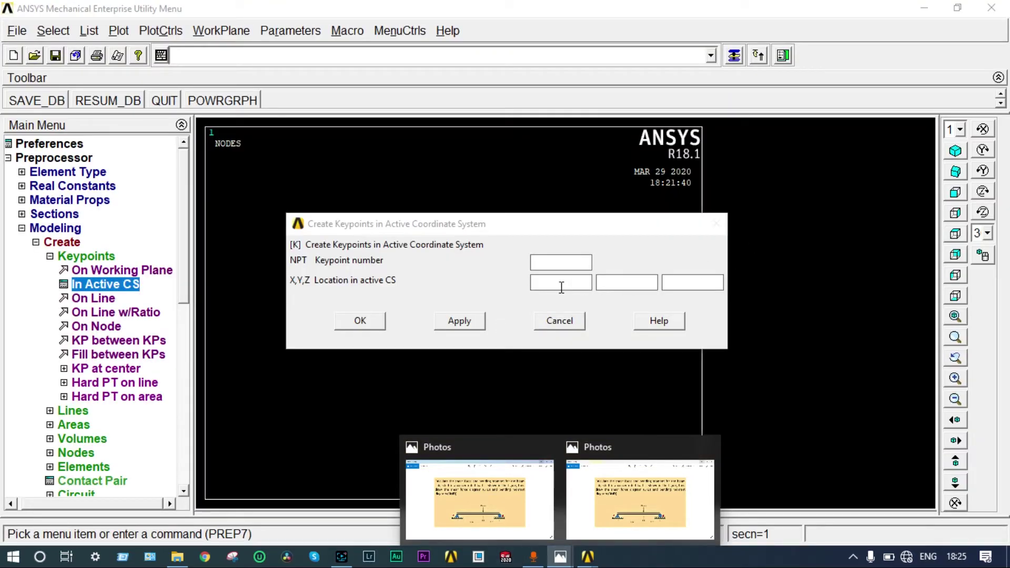
click(470, 318)
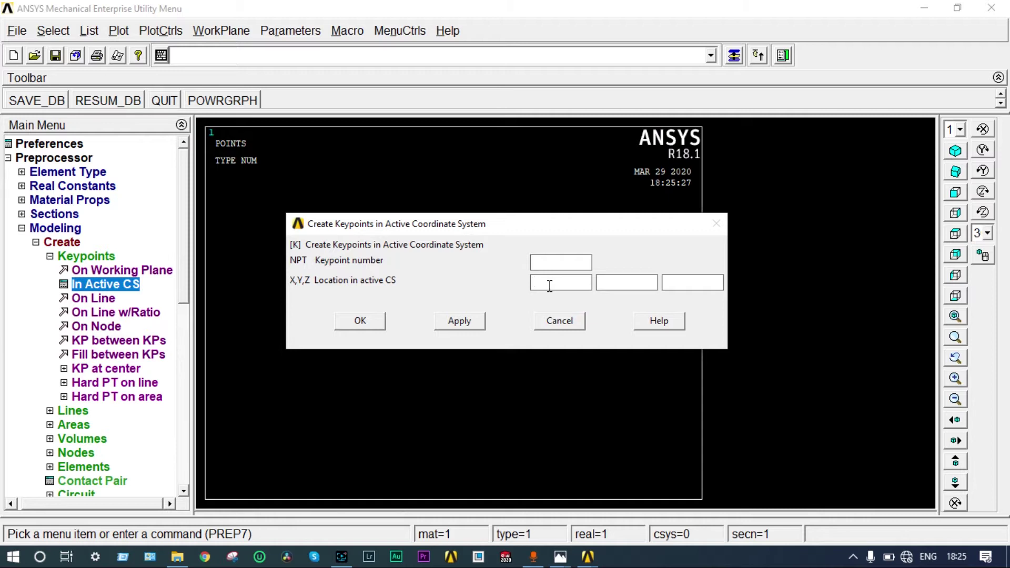
text(3000)
click(472, 321)
click(540, 283)
key(BackSpace)
text(5000)
click(377, 322)
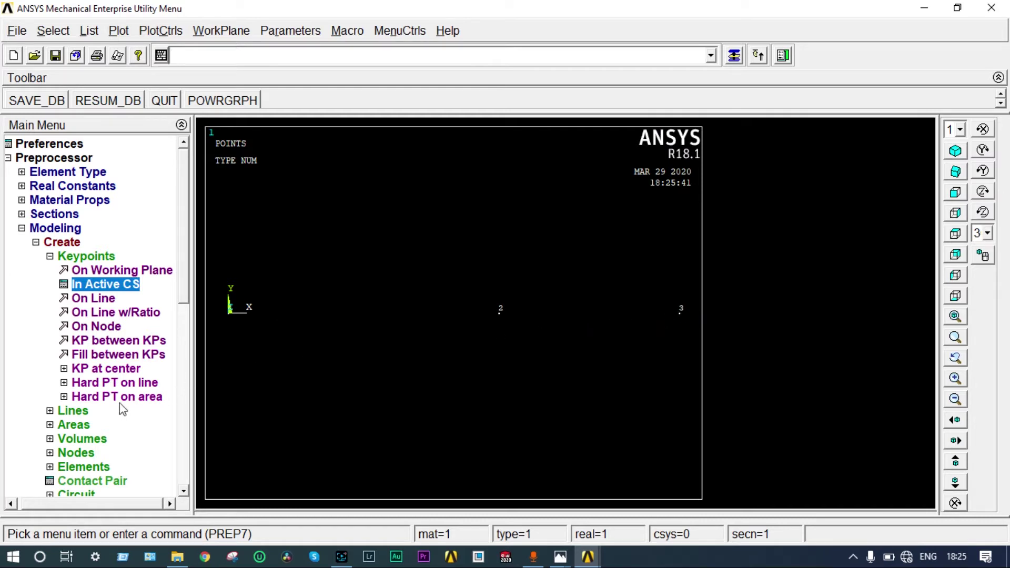
Draw straight lines joining keypoint 1 to 2 and keypoint 2 to 3.
click(74, 411)
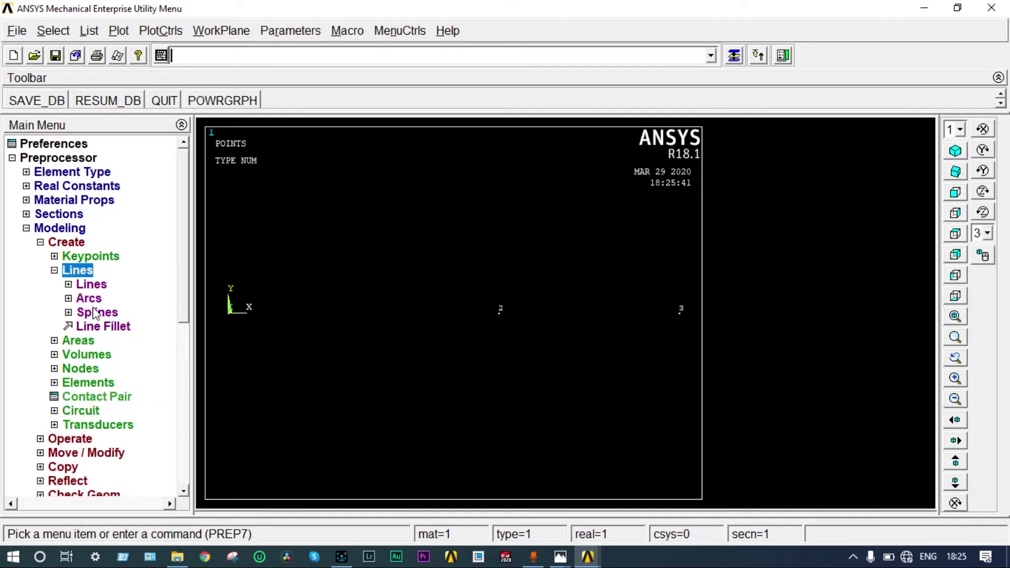
click(94, 284)
click(103, 299)
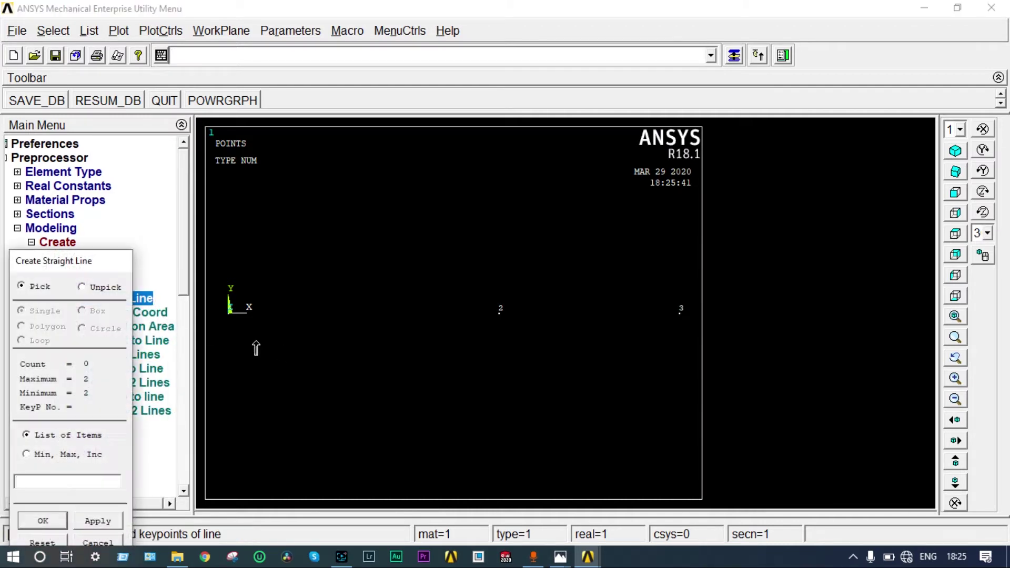
click(237, 342)
click(509, 339)
click(659, 334)
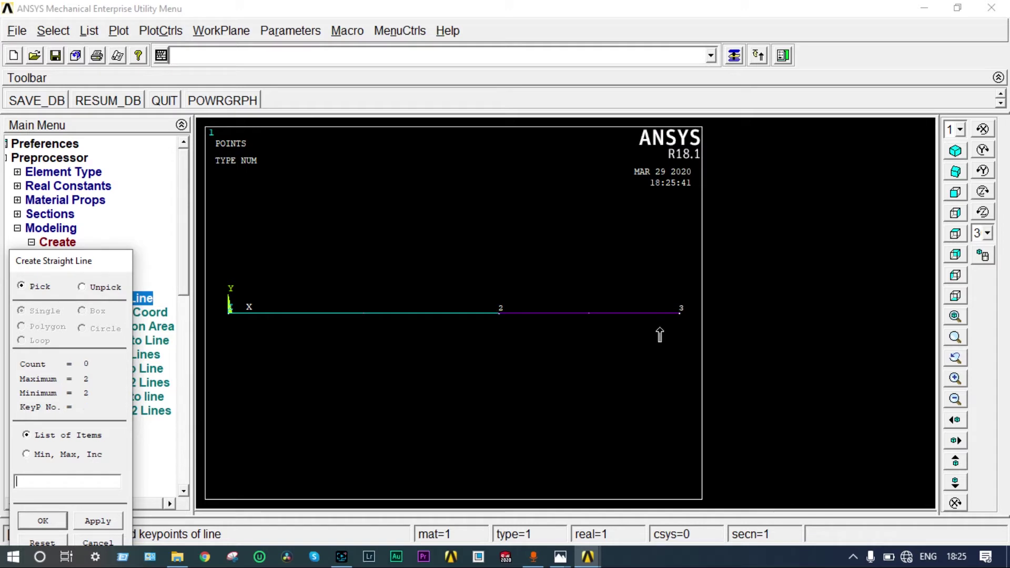
click(61, 521)
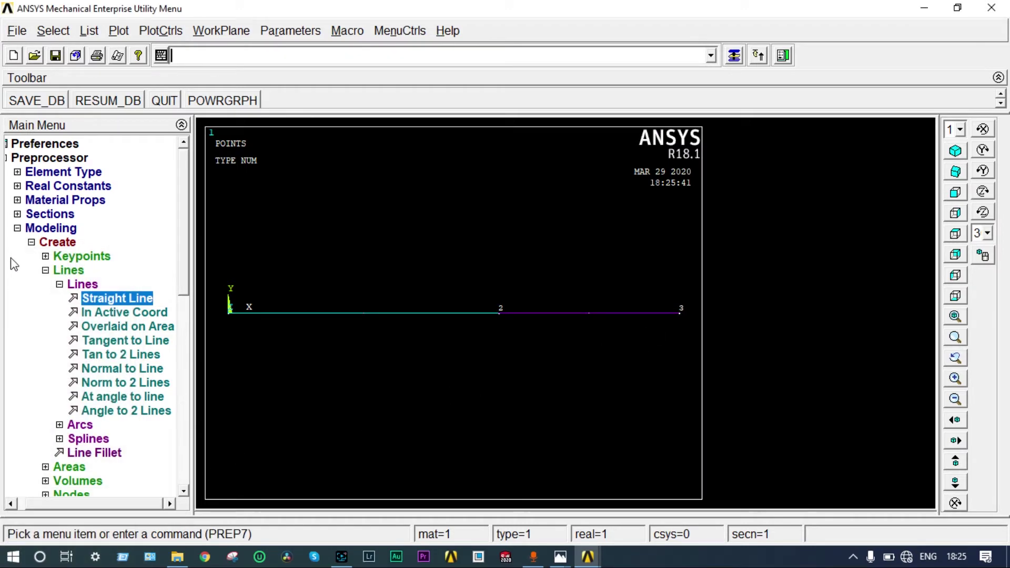
Set 60 element divisions on all lines through manual line sizing.
click(17, 230)
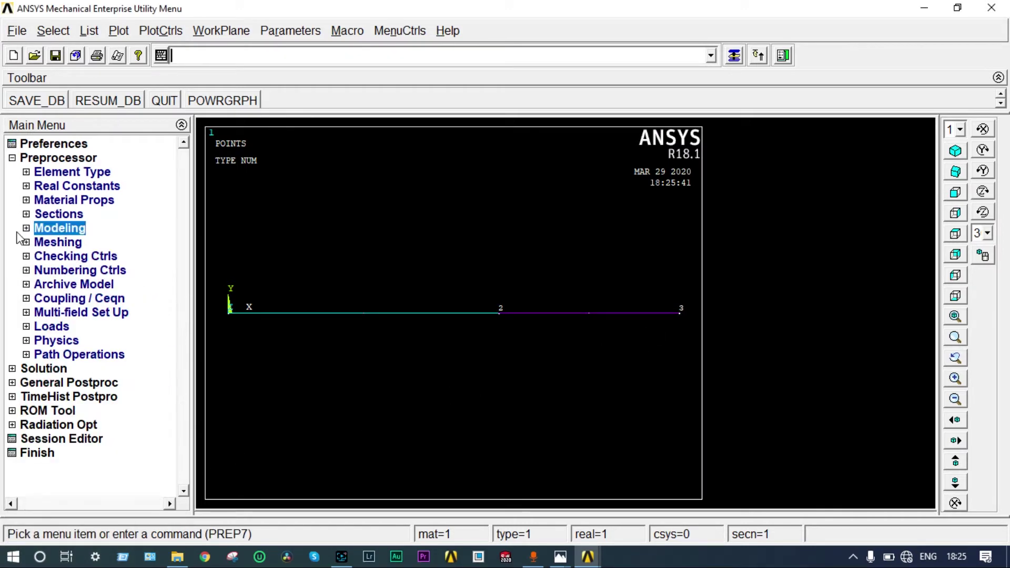
click(47, 243)
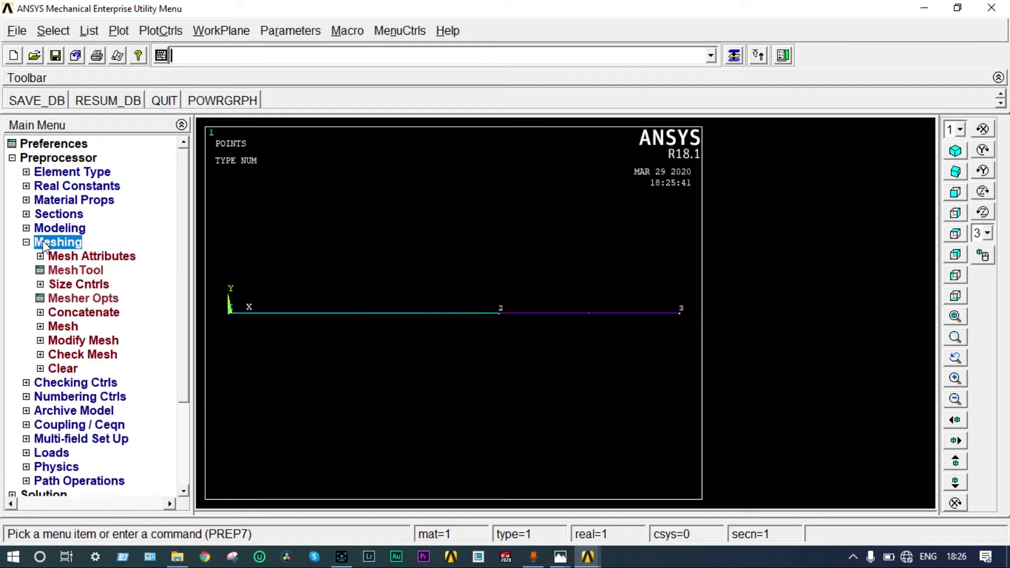
click(80, 285)
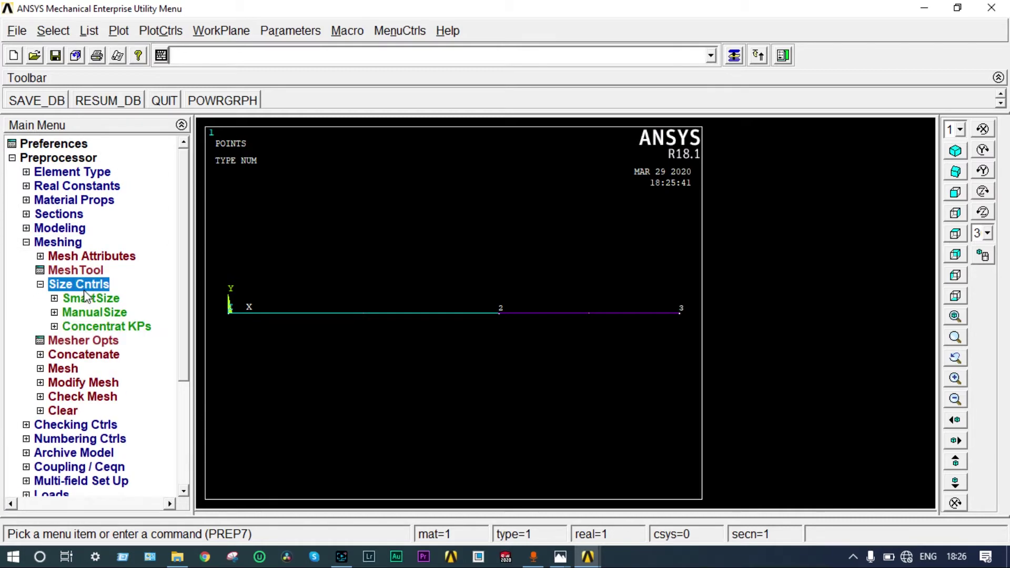
click(87, 312)
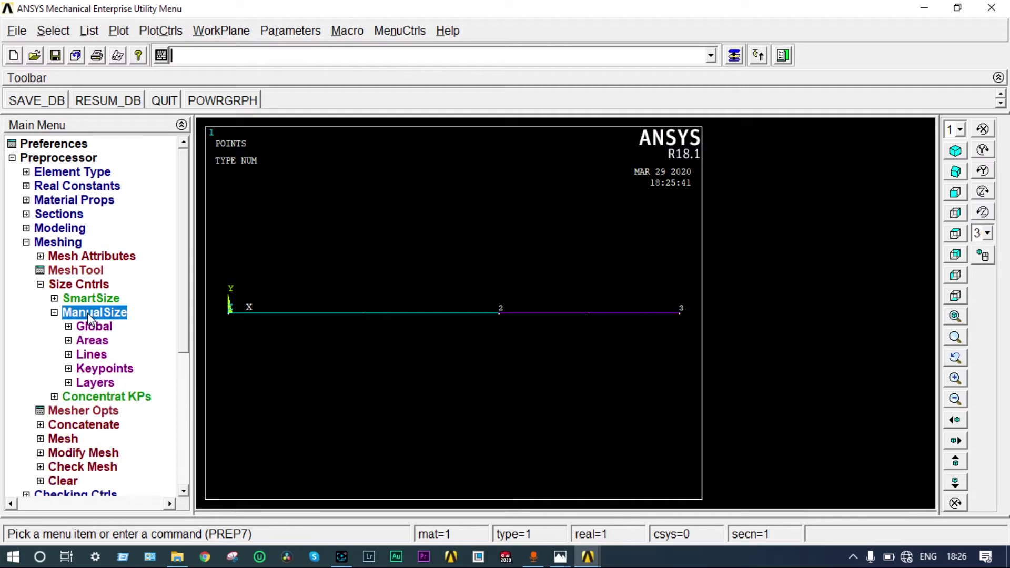
click(97, 355)
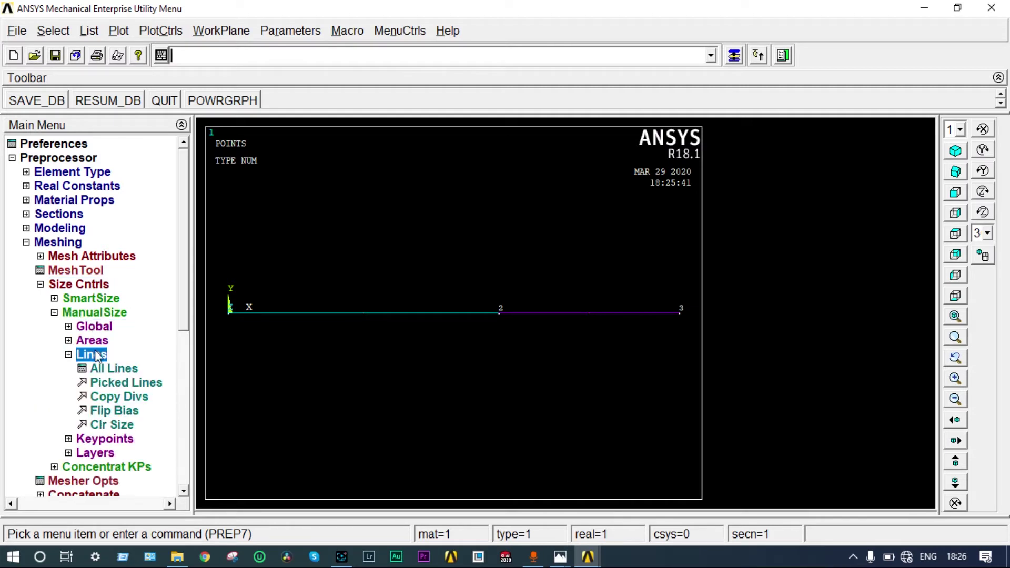
click(128, 370)
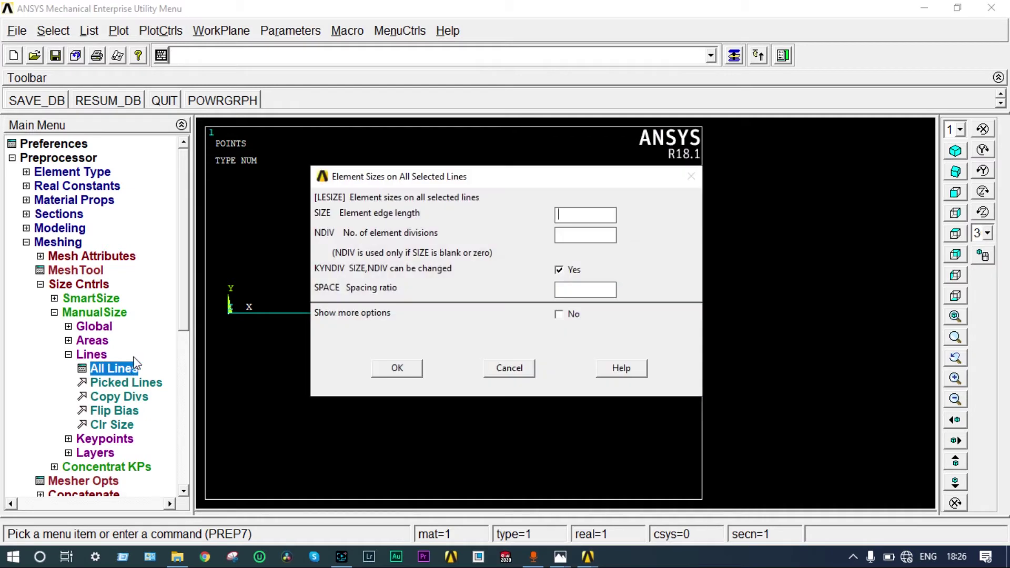
click(571, 236)
text(3)
key(BackSpace)
text(60)
click(406, 368)
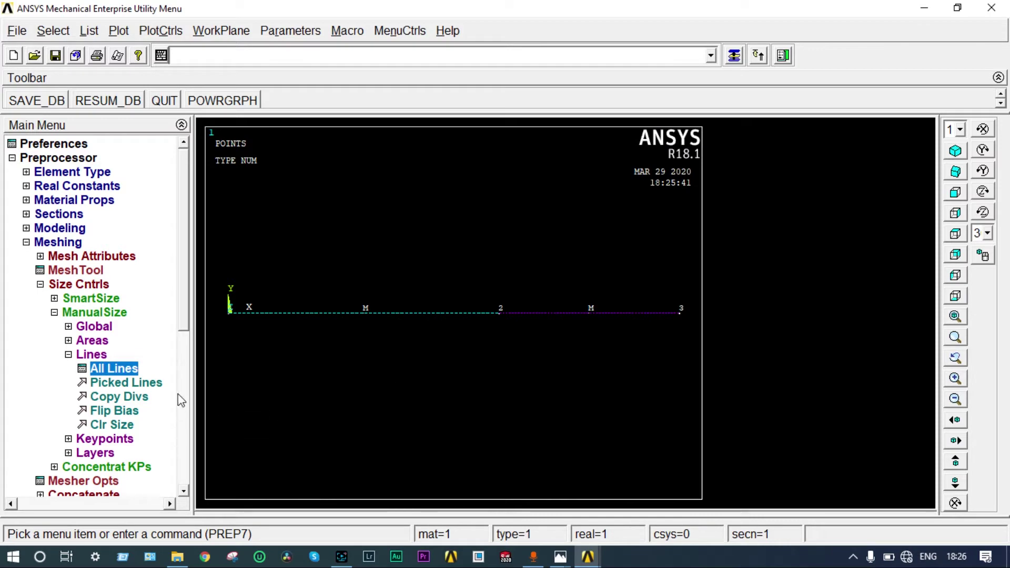
drag(185, 324, 194, 398)
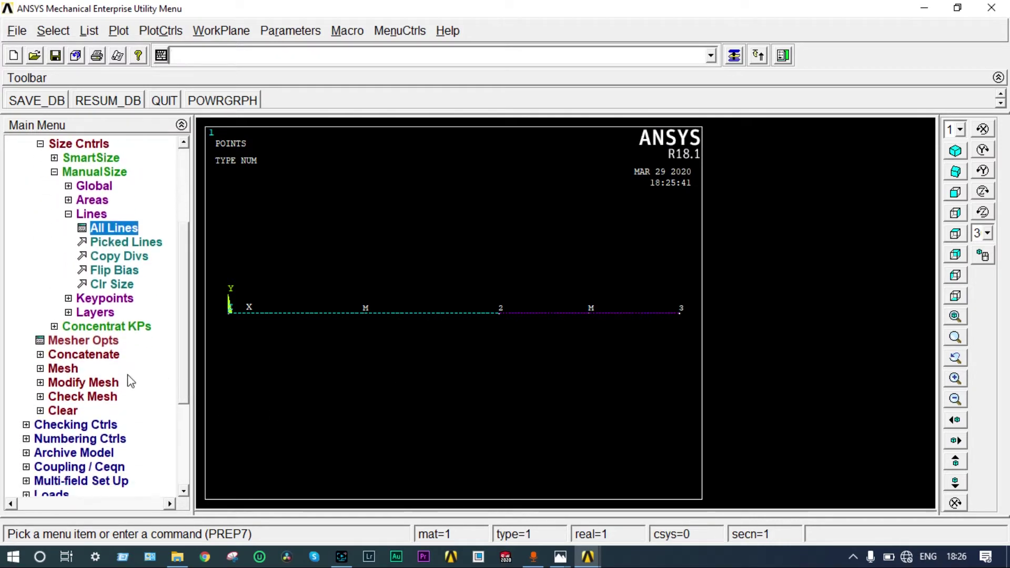
Mesh both beam lines by box-picking them.
click(77, 370)
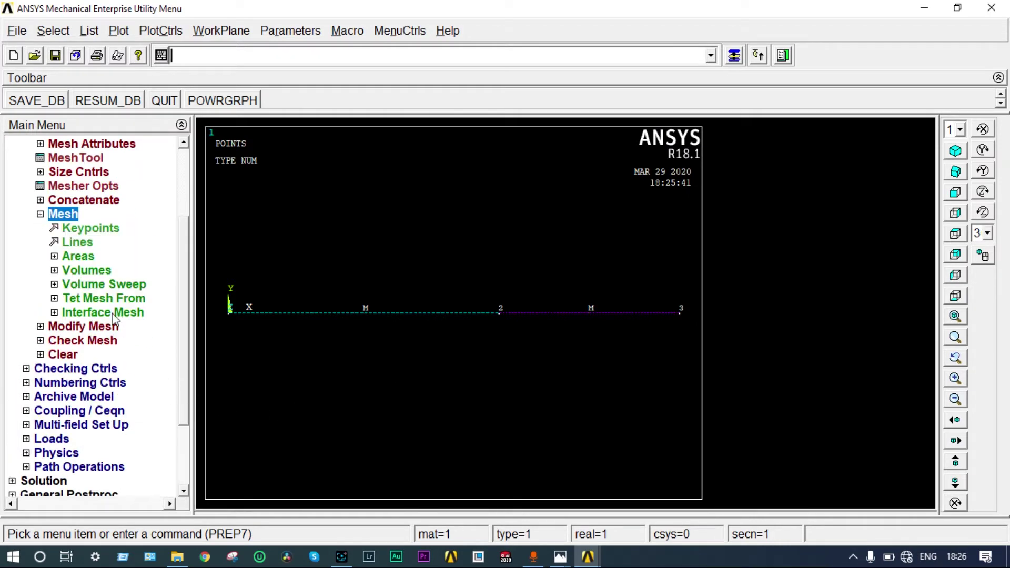
click(74, 243)
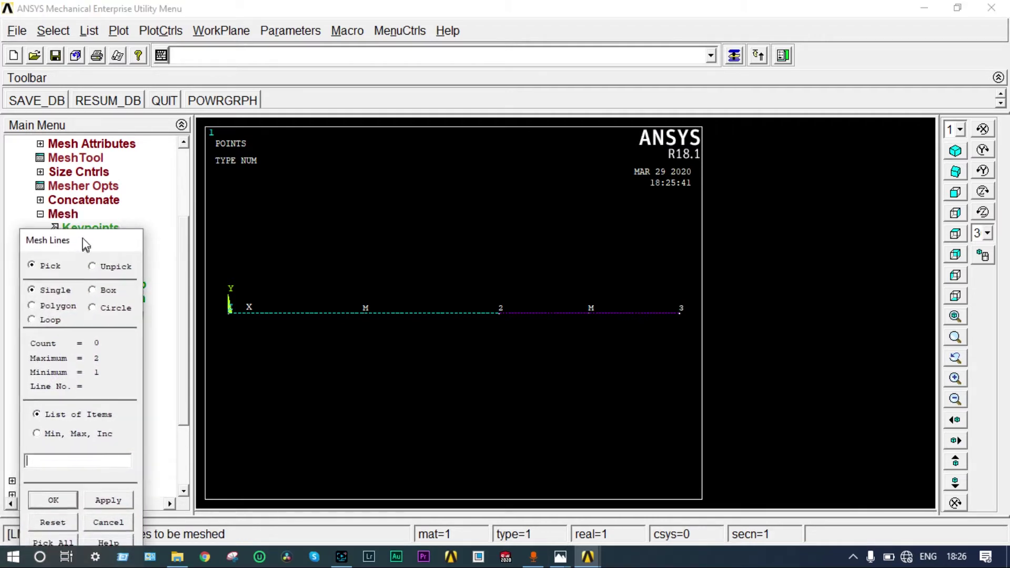
drag(74, 263, 90, 222)
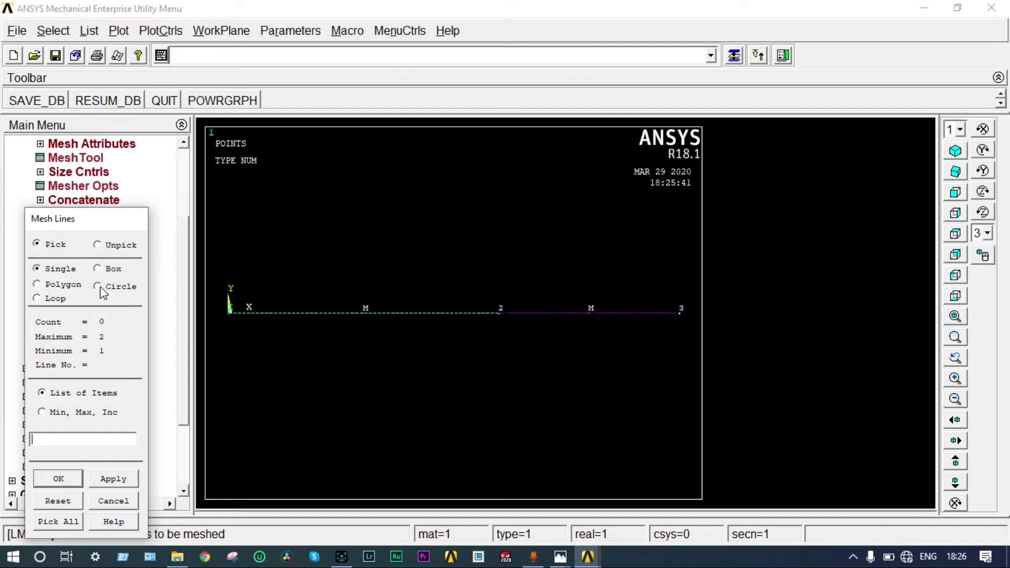
click(98, 269)
drag(691, 298, 218, 332)
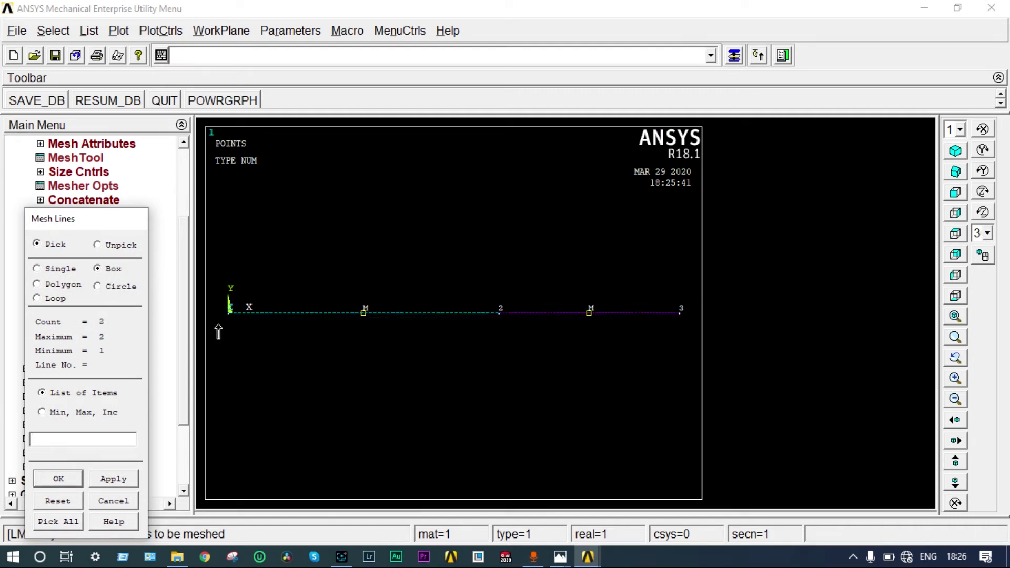
click(62, 477)
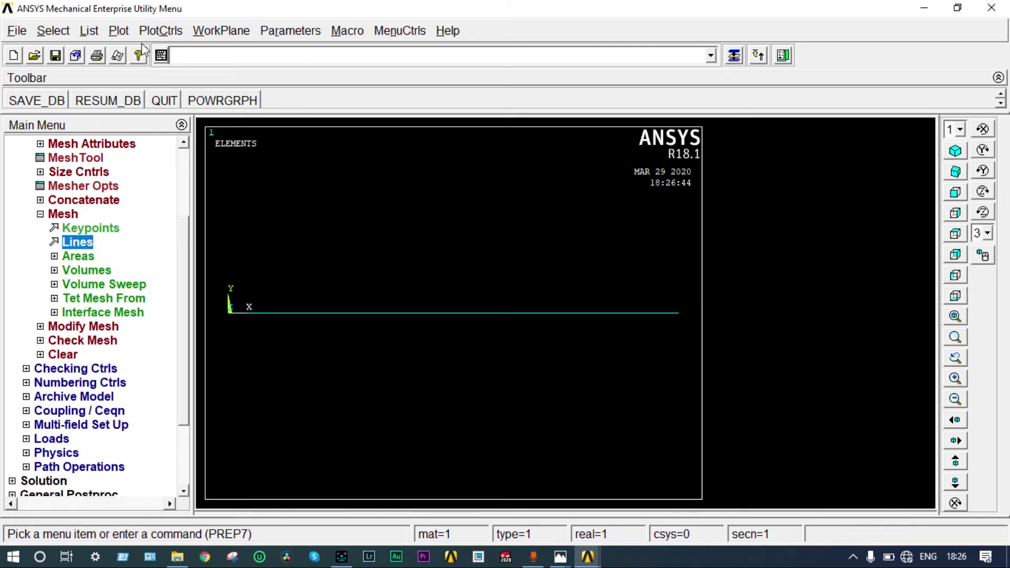
Replot the model as lines.
click(118, 31)
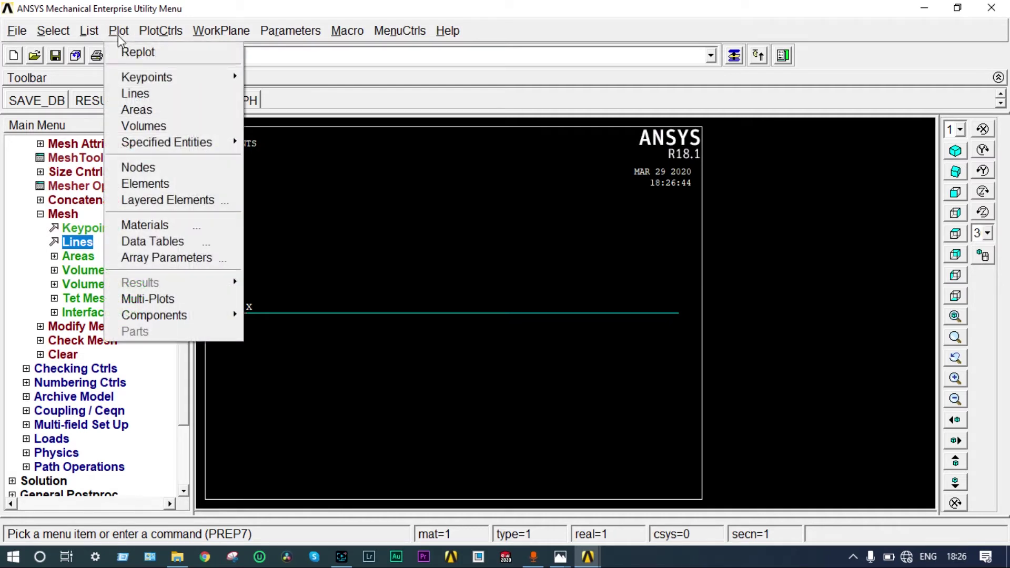
click(130, 95)
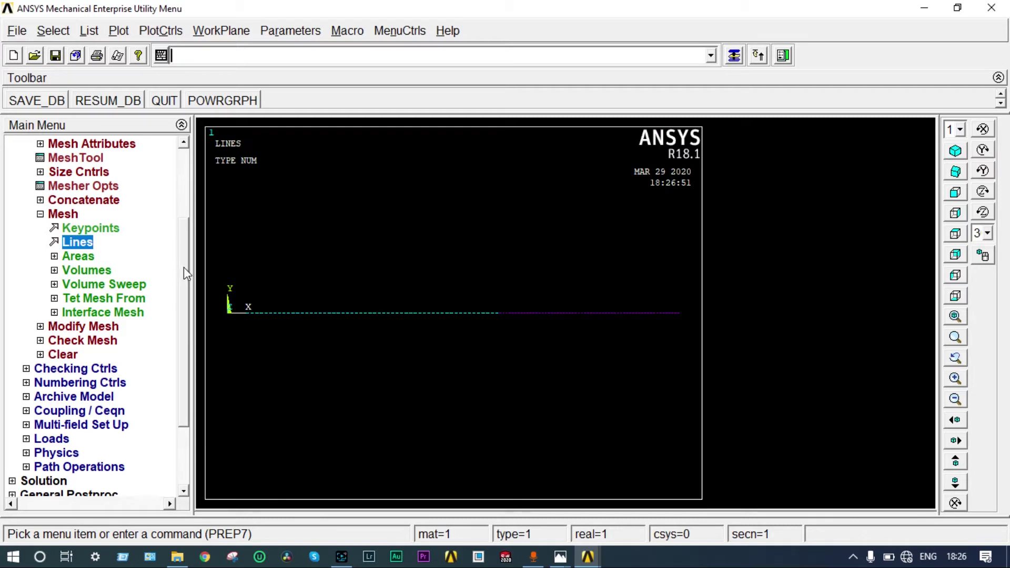
drag(185, 270, 186, 312)
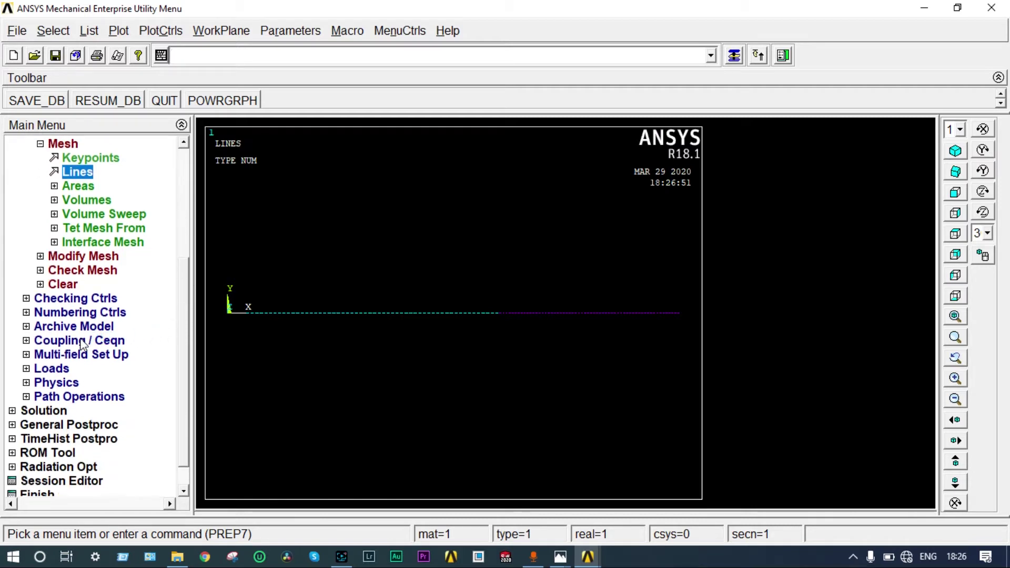
click(59, 369)
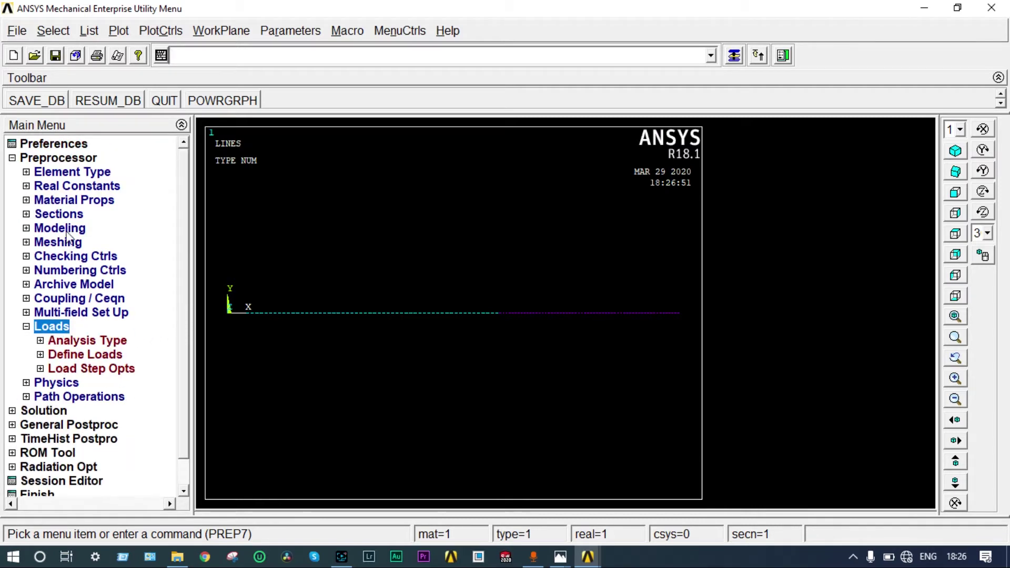
Start a new static analysis.
click(78, 342)
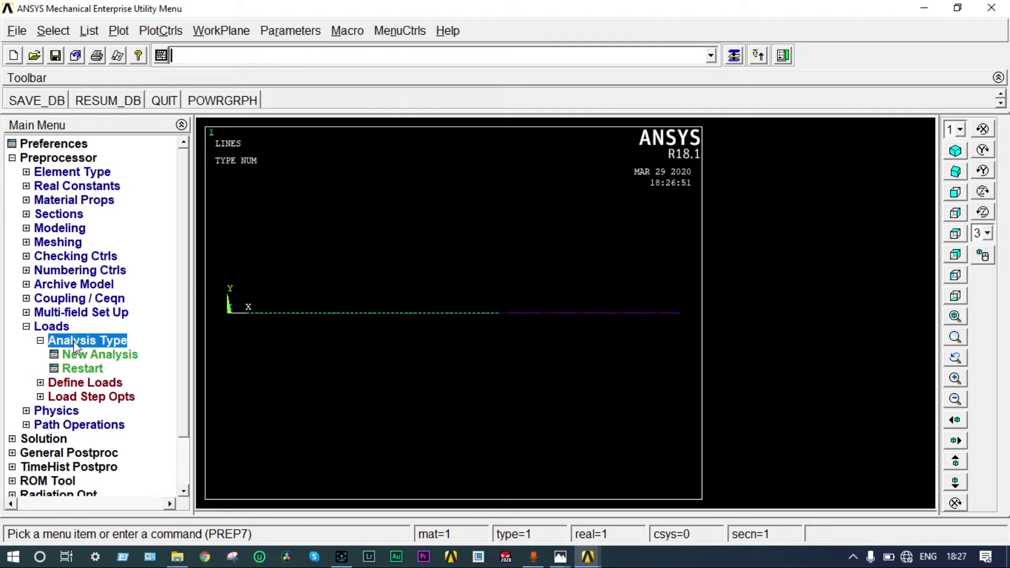
click(85, 356)
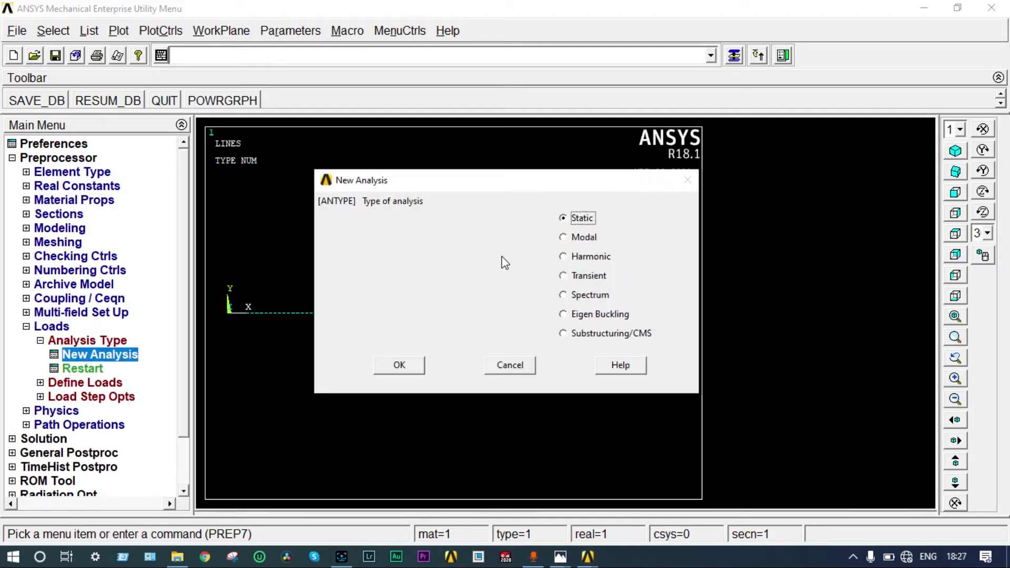
click(401, 363)
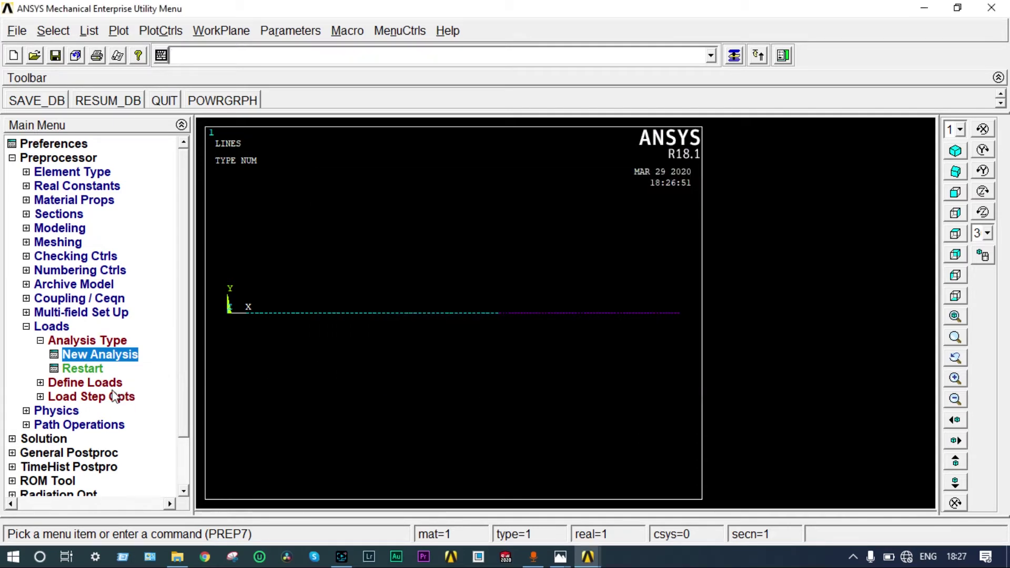
Bring up the structural displacement constraint options under Define Loads.
click(87, 384)
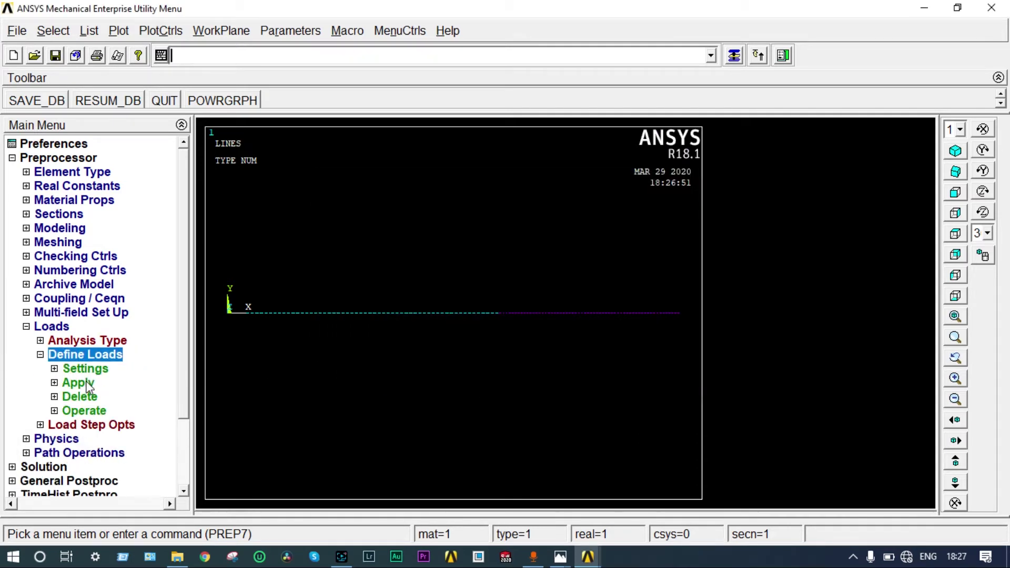
click(87, 385)
click(96, 395)
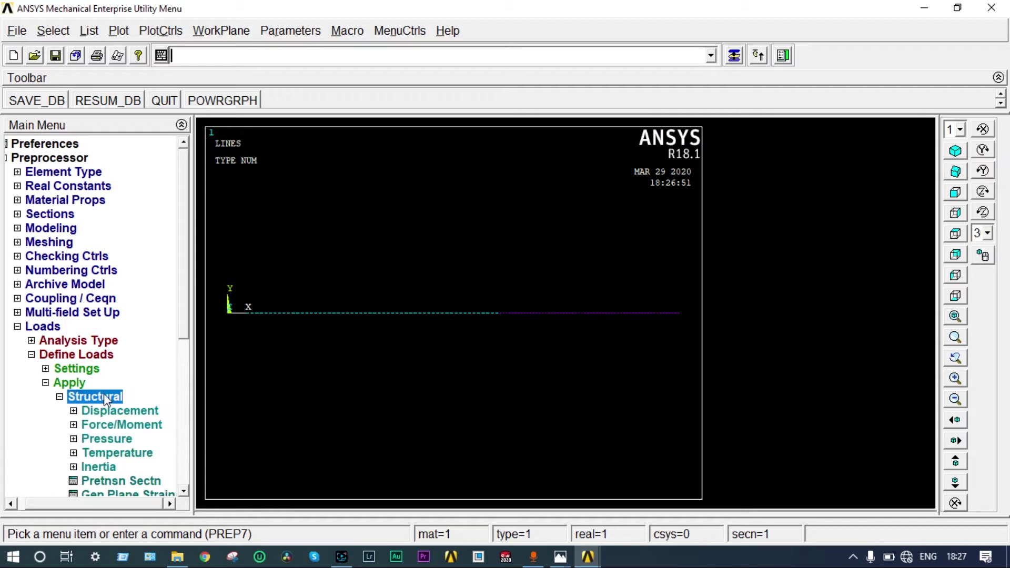
click(111, 413)
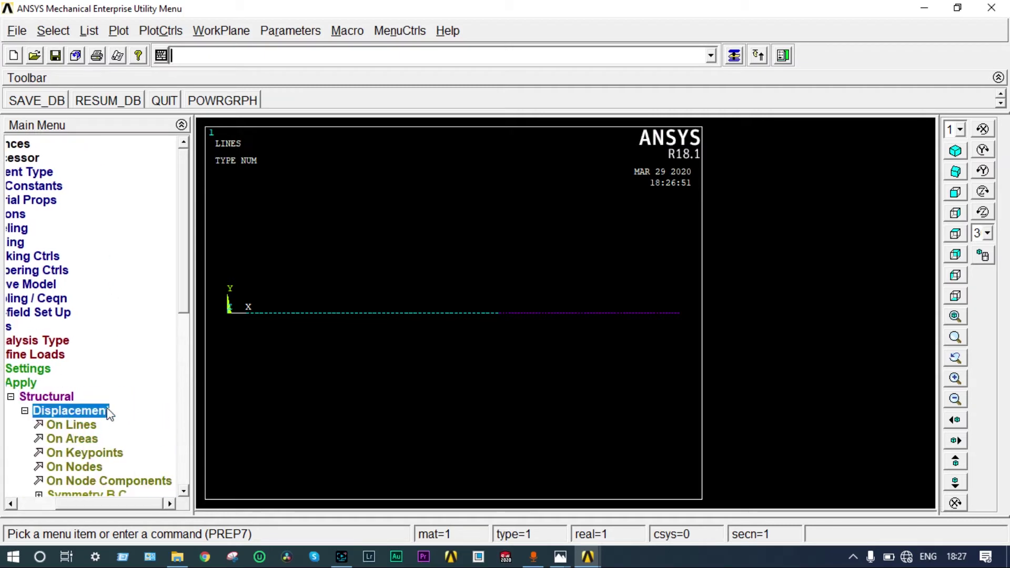
Pick keypoints 1 and 3 at the beam ends for displacement constraints.
click(81, 451)
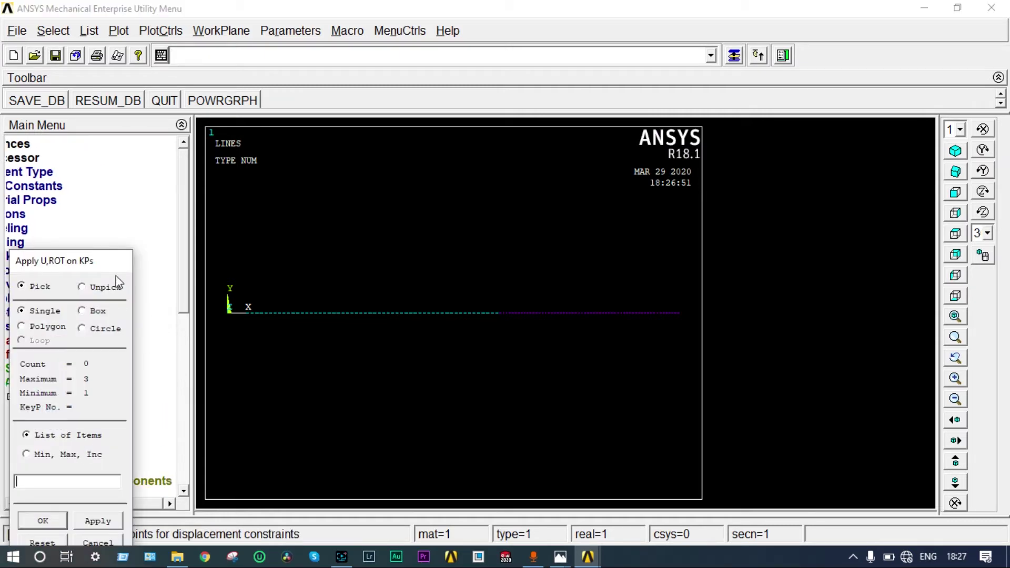
drag(135, 260, 139, 169)
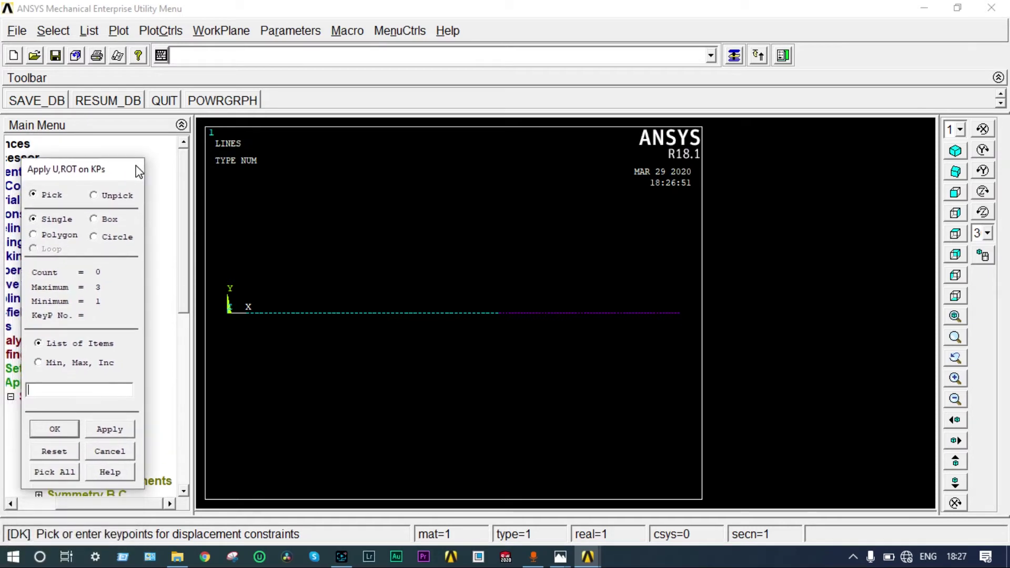
click(228, 314)
click(680, 313)
click(55, 430)
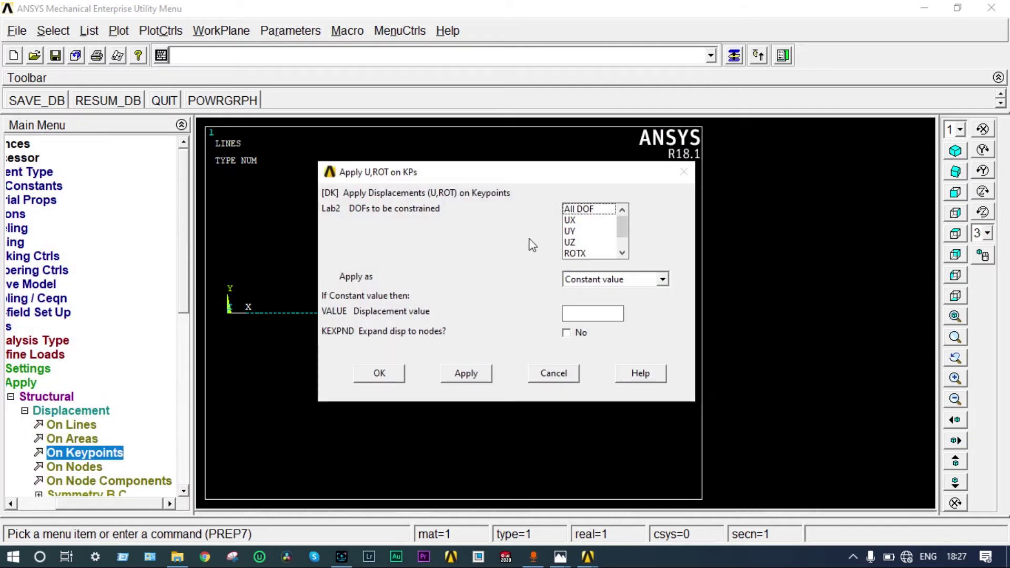
Fix UX, UY, UZ, ROTX and ROTY on both end keypoints.
click(572, 220)
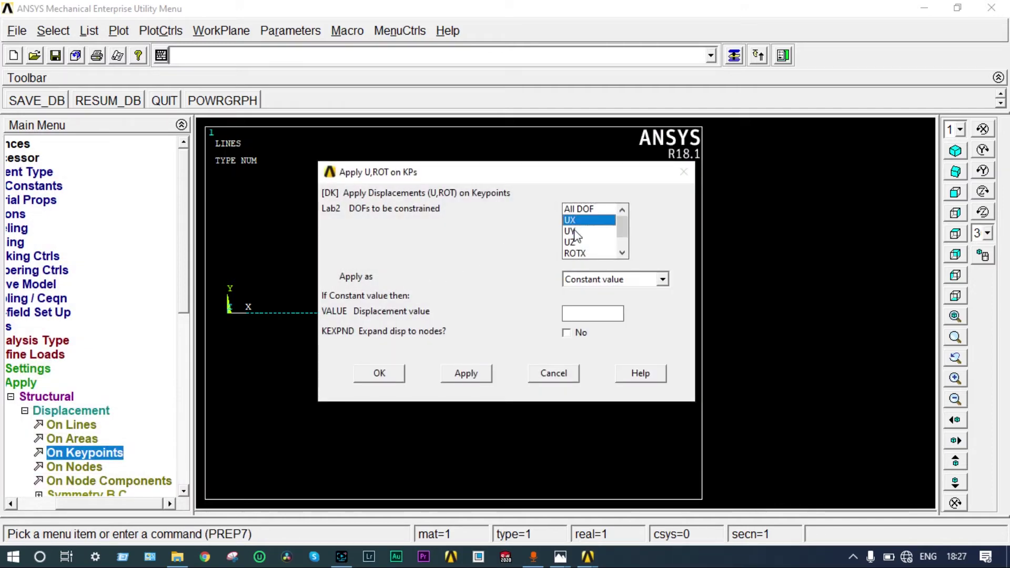
click(573, 232)
click(575, 242)
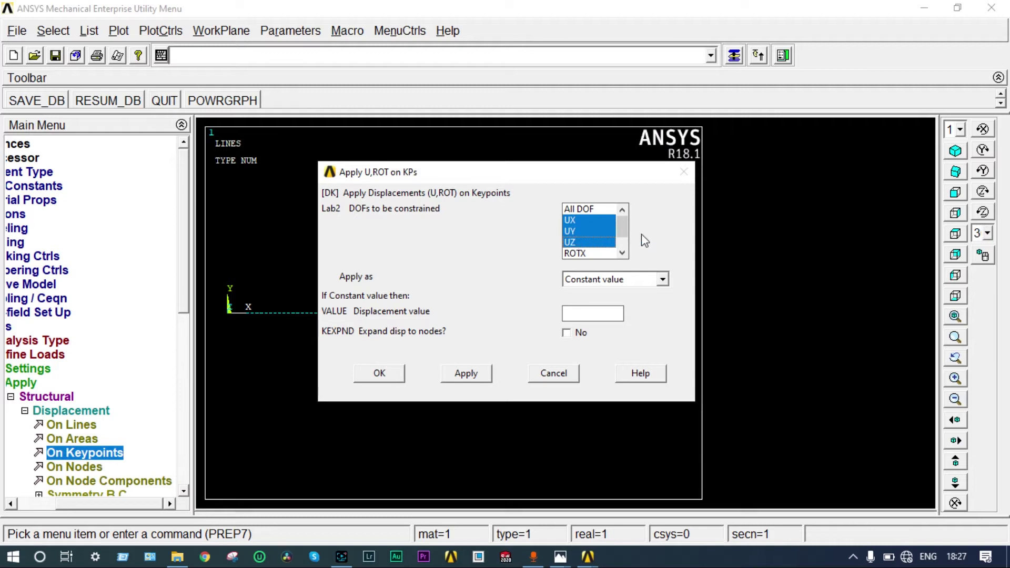
drag(625, 228, 626, 233)
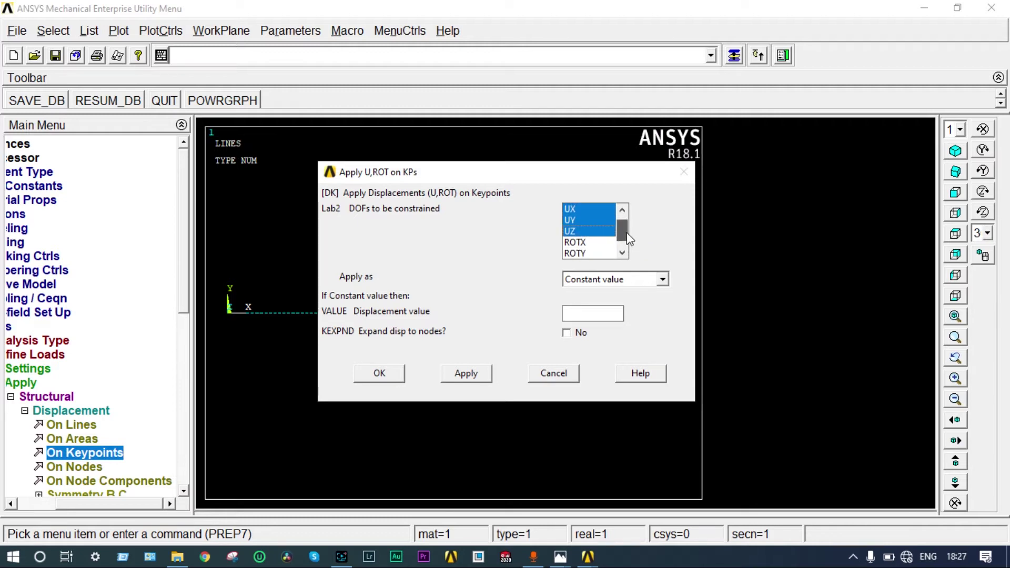
click(584, 243)
click(583, 254)
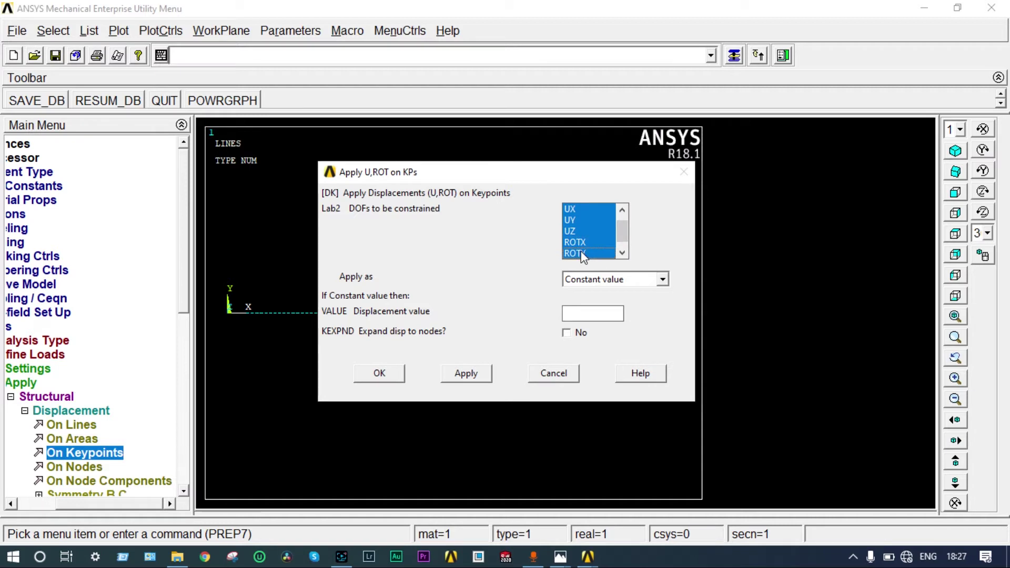
click(597, 313)
click(622, 254)
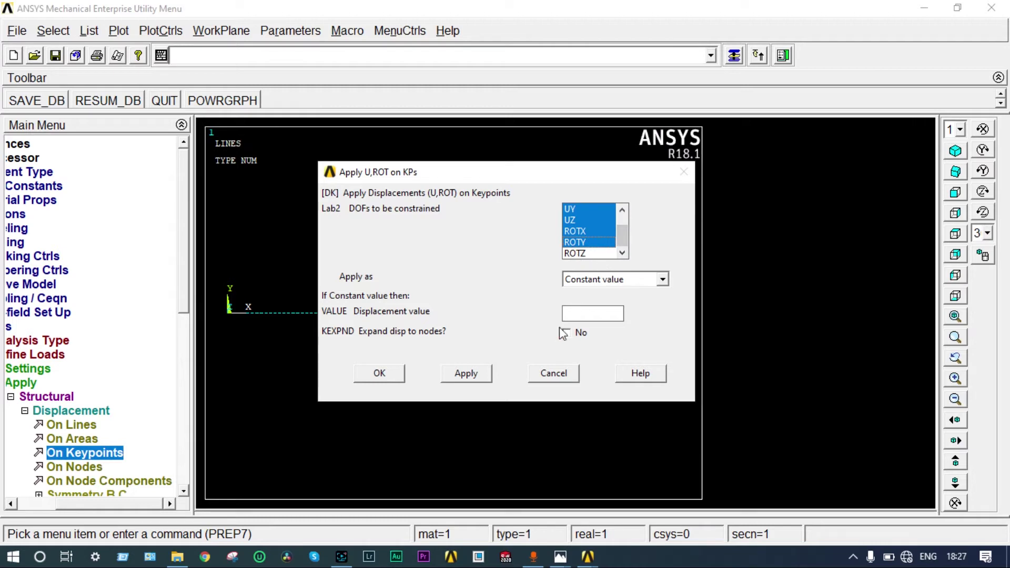
click(396, 373)
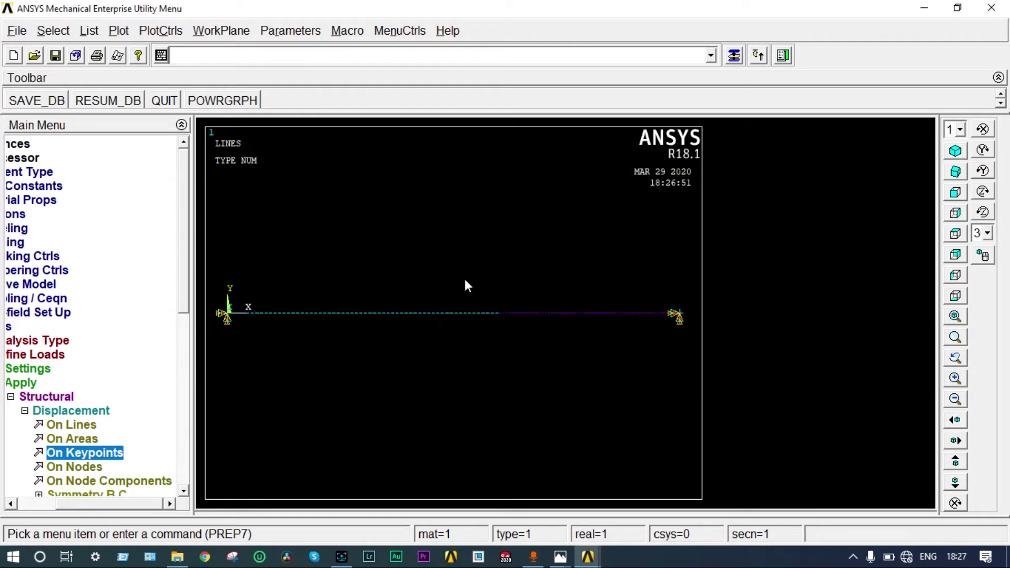
Check the reference beam problem image, then return to ANSYS.
scroll(182, 301, down, 3)
key(alt+Tab)
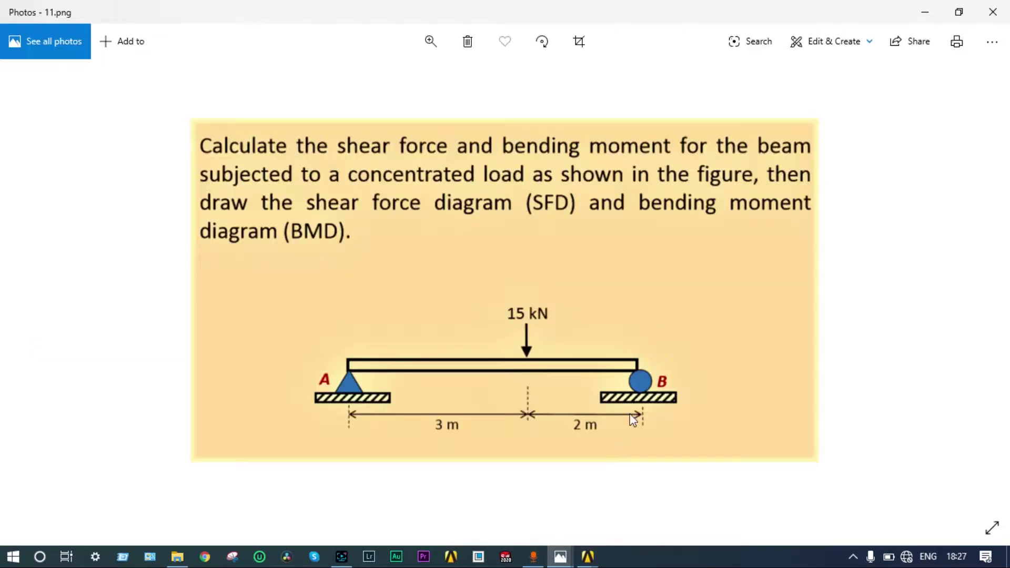
click(925, 11)
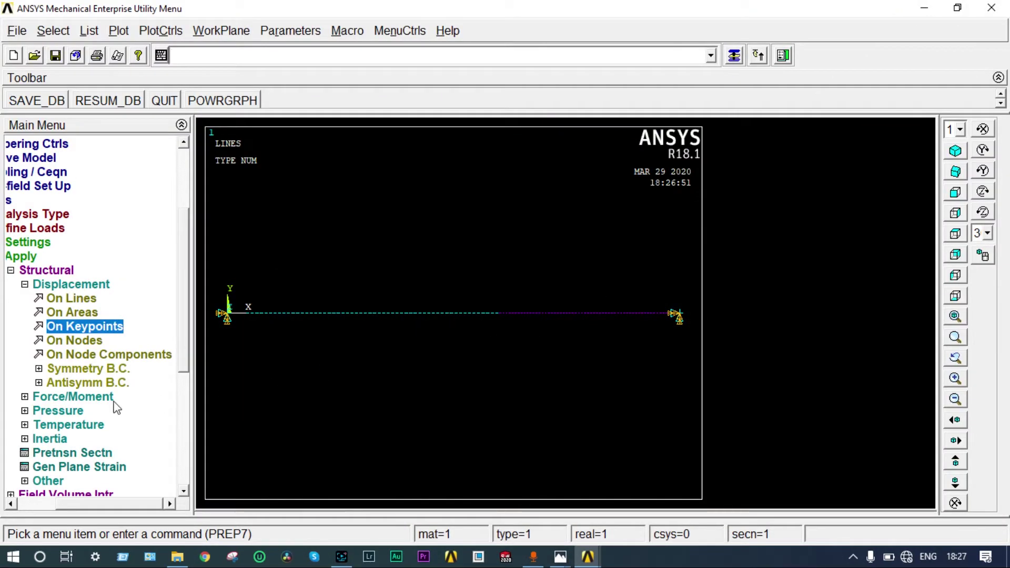
Apply an FY force of -15000 on middle keypoint 2, replotting keypoints to pick it.
click(112, 398)
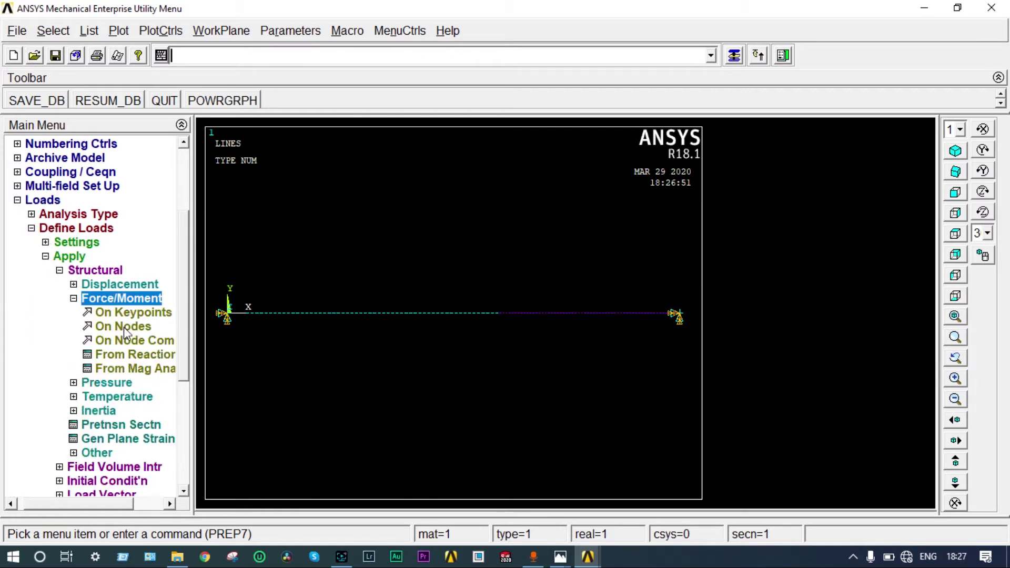
click(129, 314)
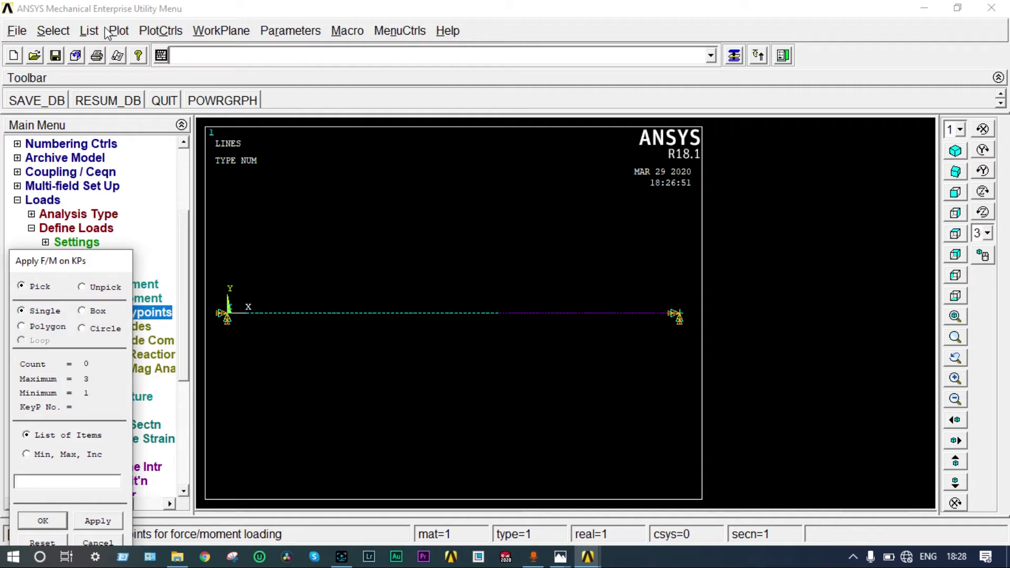
click(118, 32)
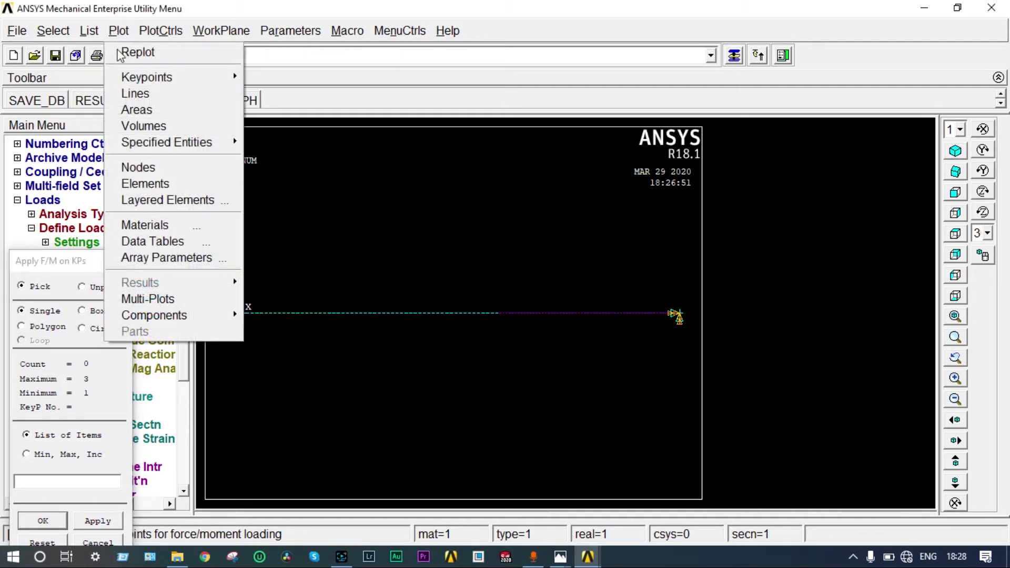
click(263, 76)
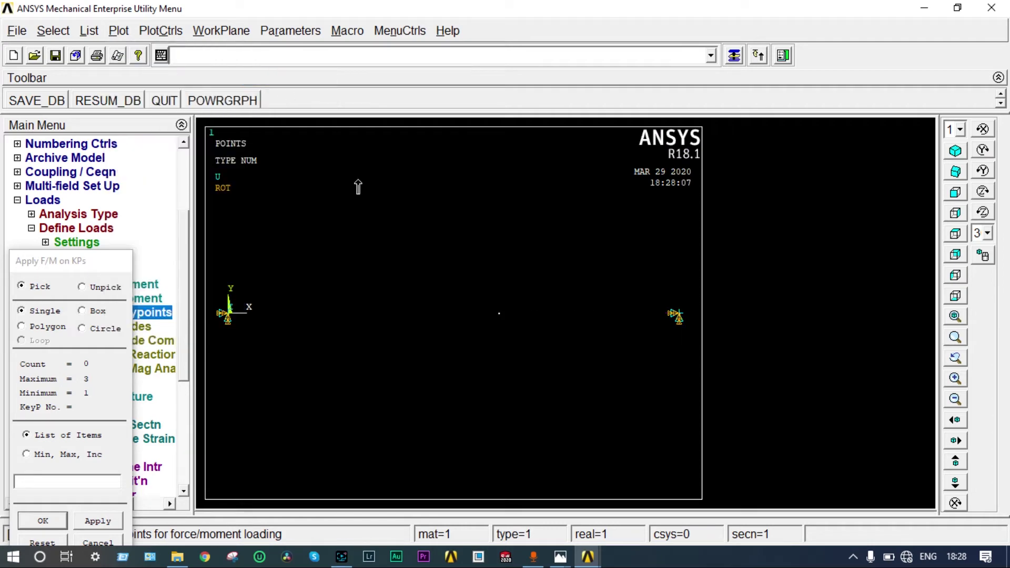
click(499, 314)
click(43, 521)
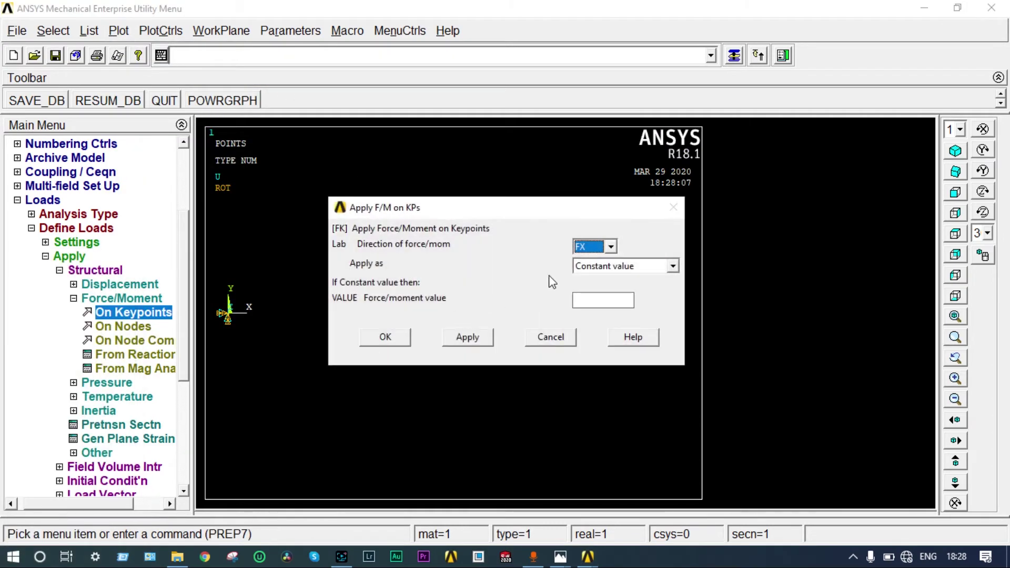
click(612, 247)
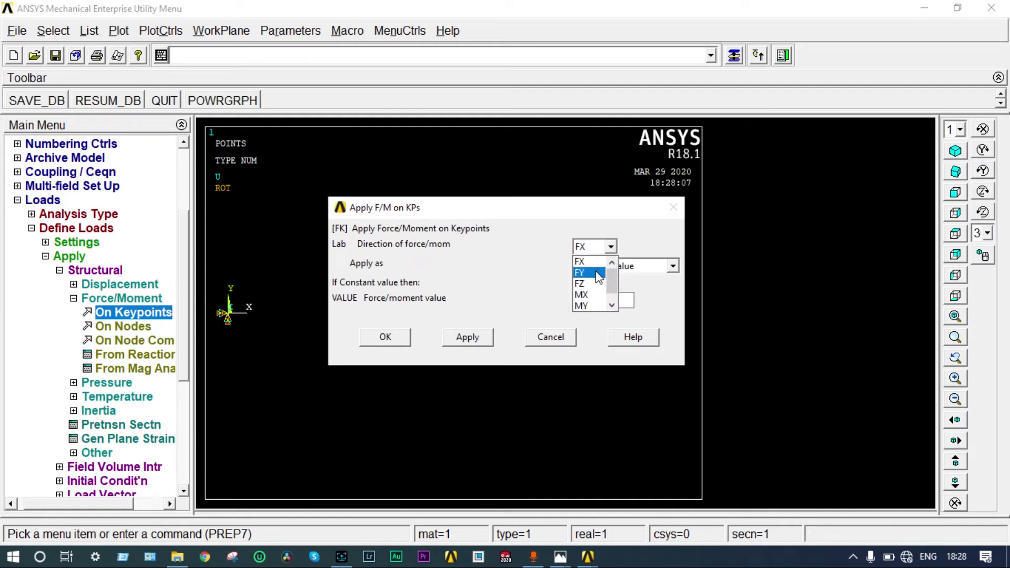
click(597, 270)
click(589, 301)
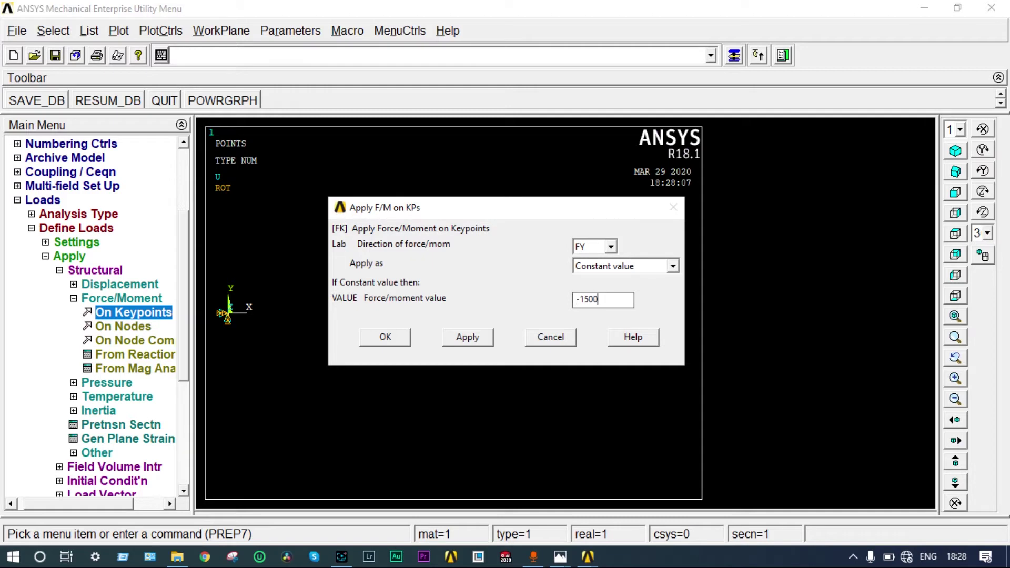
click(387, 338)
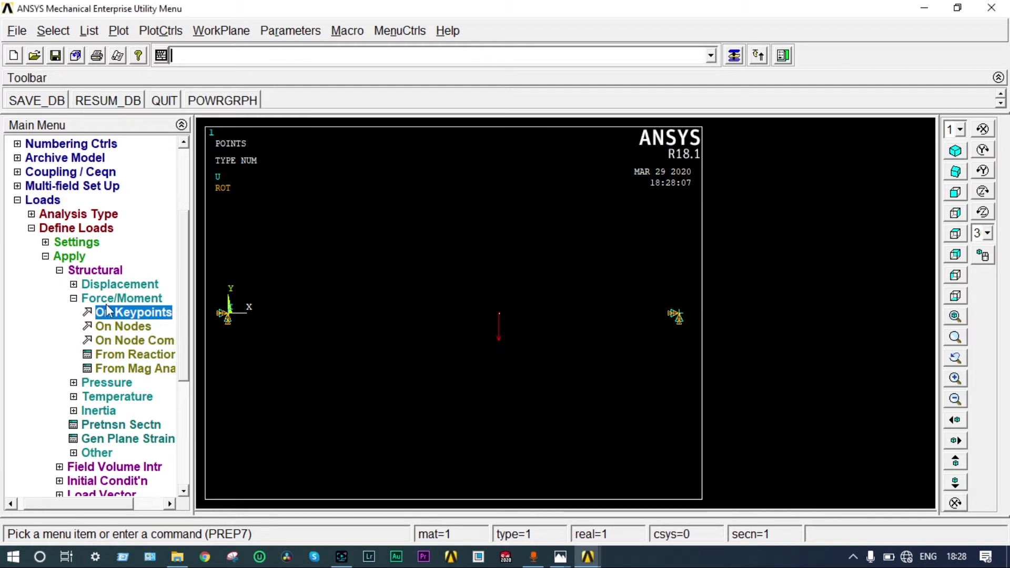
click(46, 257)
Solve the current load step and close the solution-done note and status window.
click(27, 246)
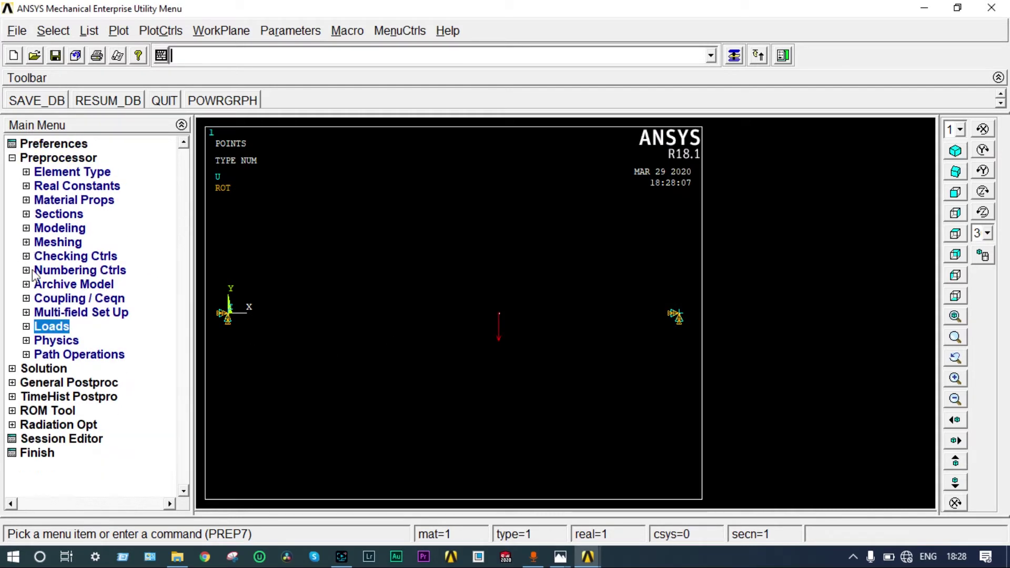
click(54, 369)
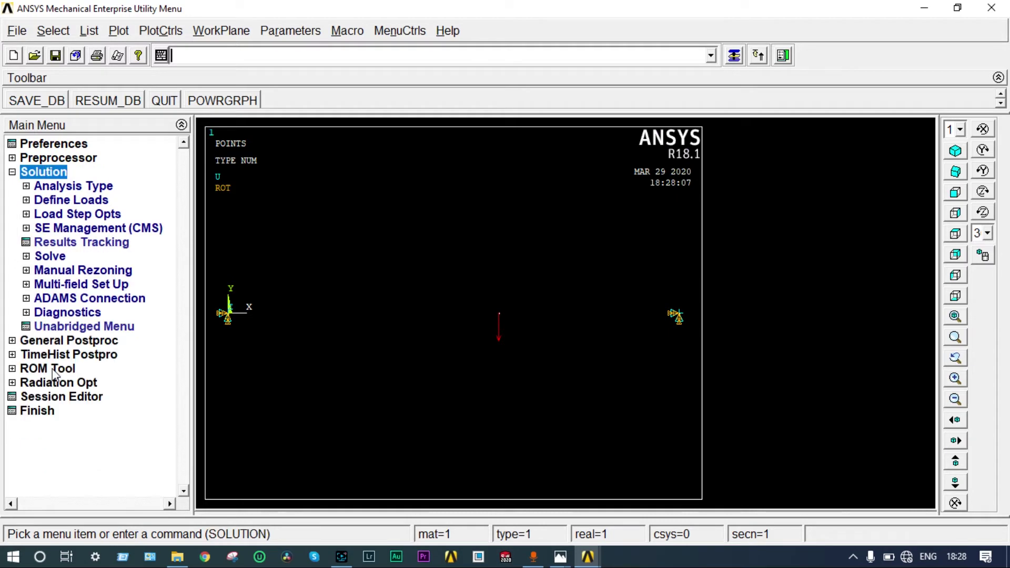
click(58, 257)
click(66, 271)
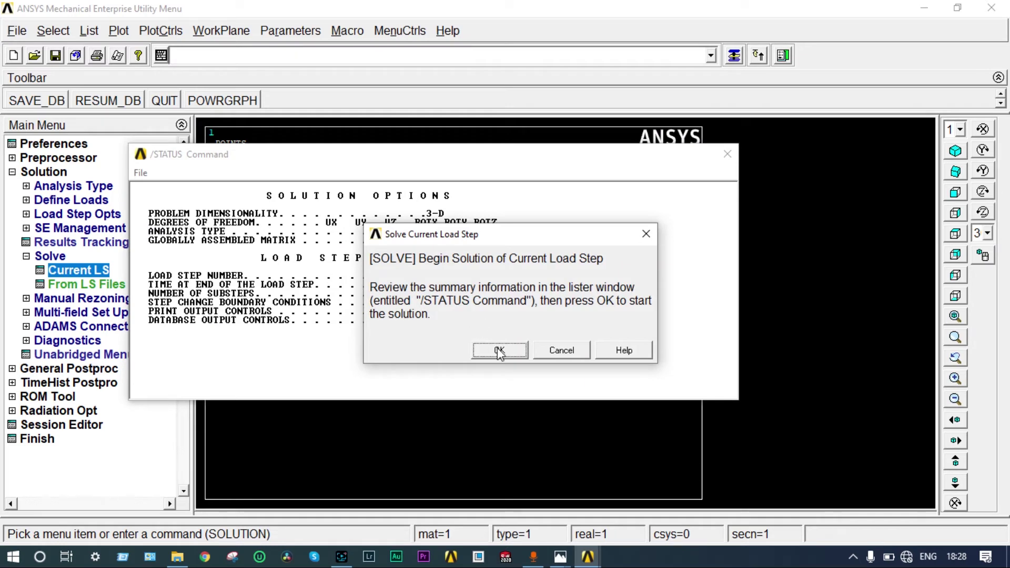
click(499, 350)
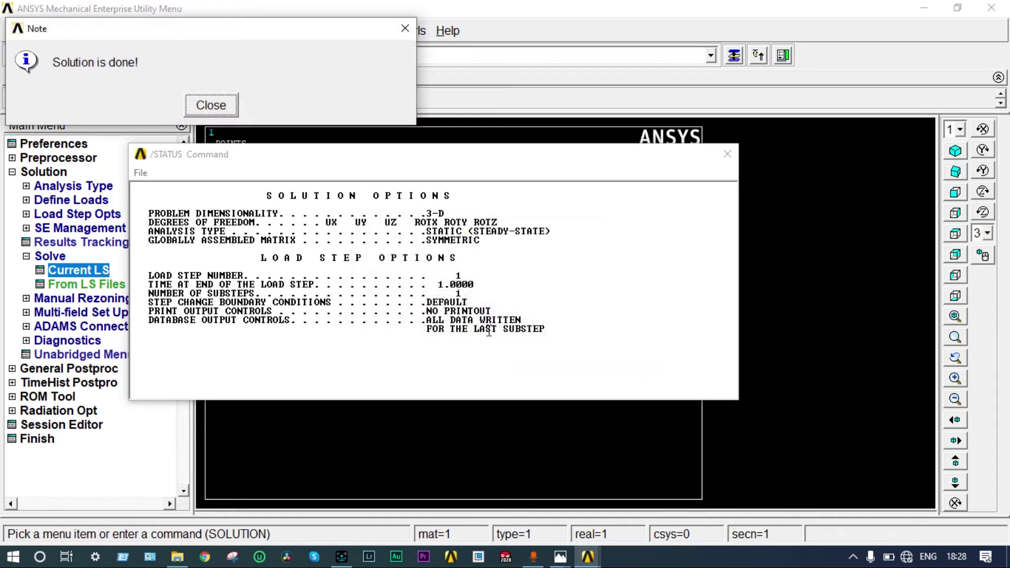
click(227, 105)
click(727, 154)
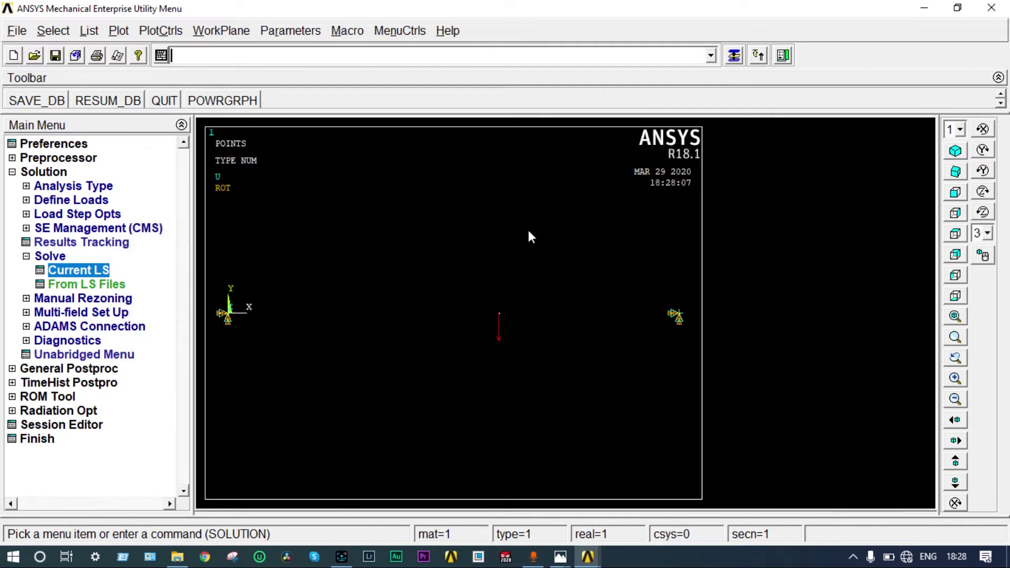
click(113, 369)
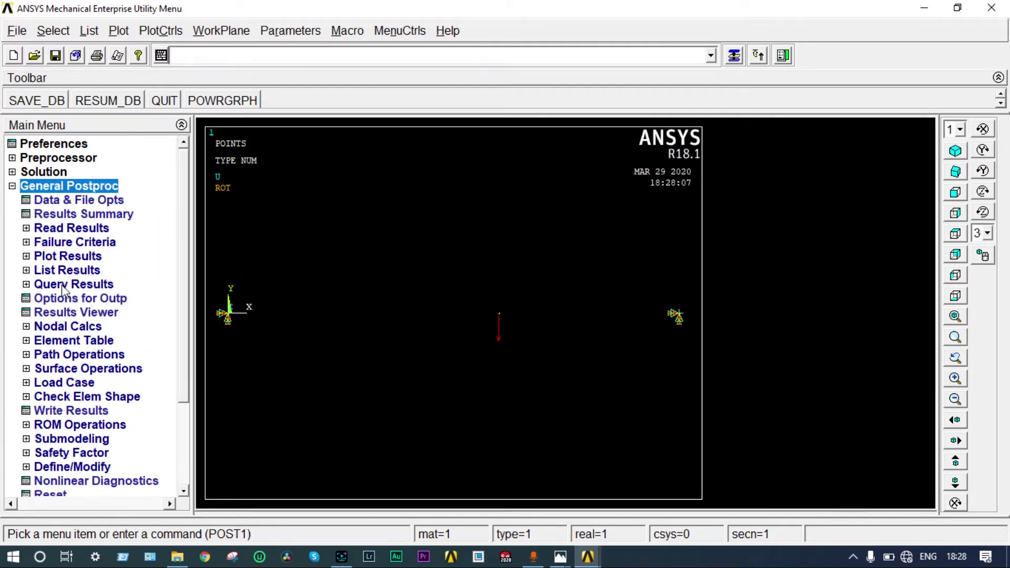
Add element table item LS1 using sequence-number result LS, component 1.
click(70, 341)
click(82, 357)
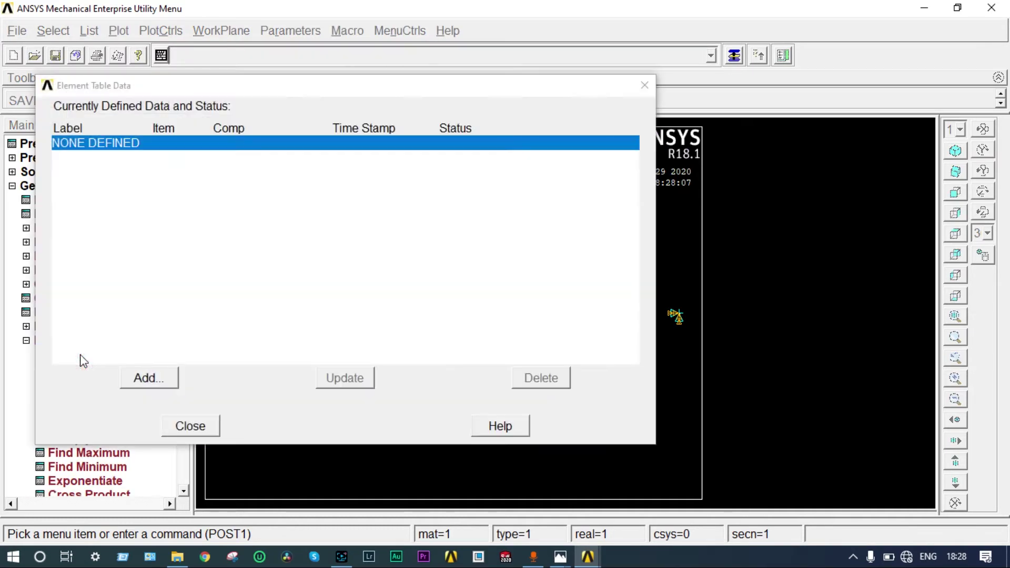
click(147, 379)
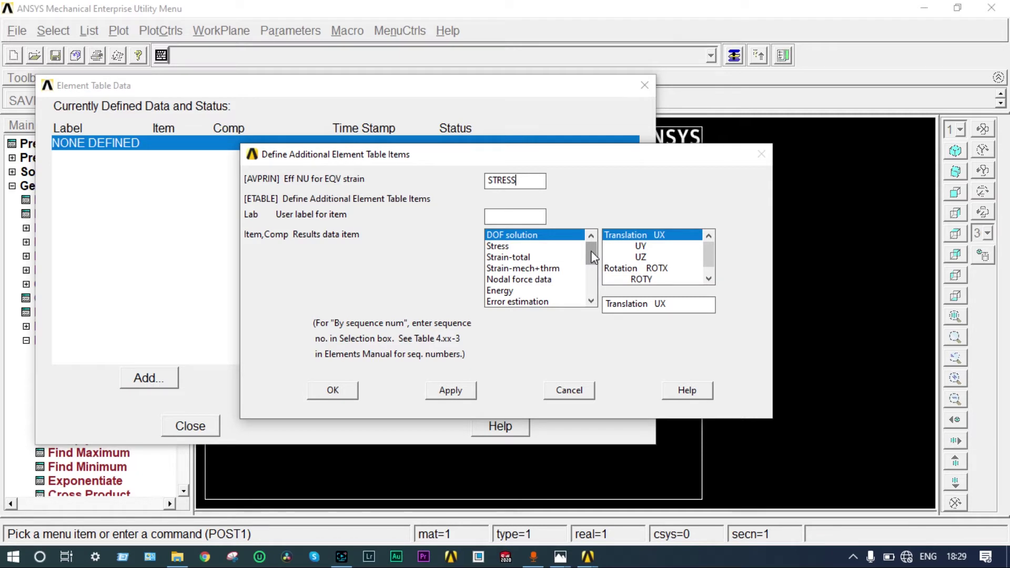
drag(592, 257, 592, 287)
click(542, 303)
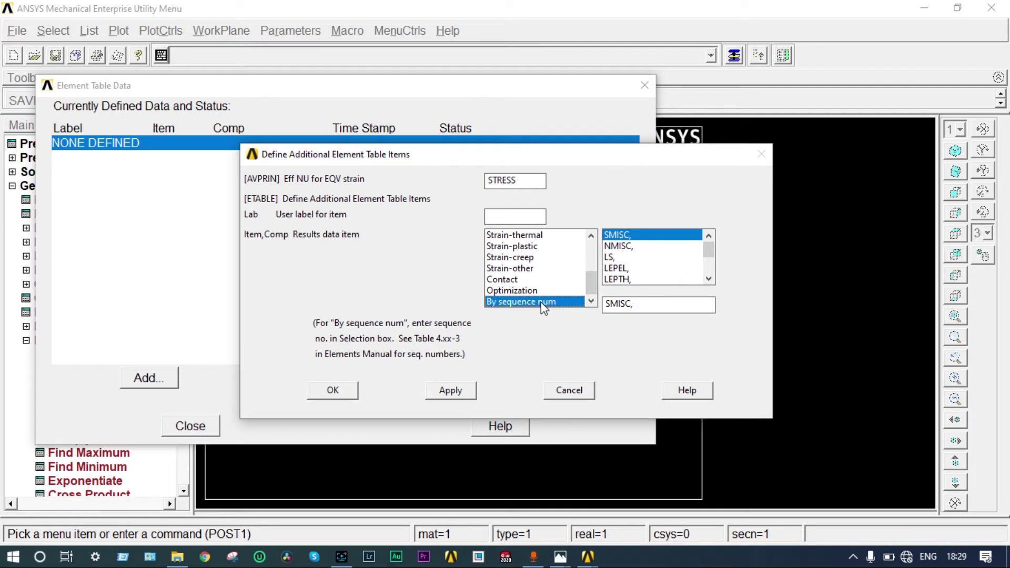
click(619, 258)
click(631, 307)
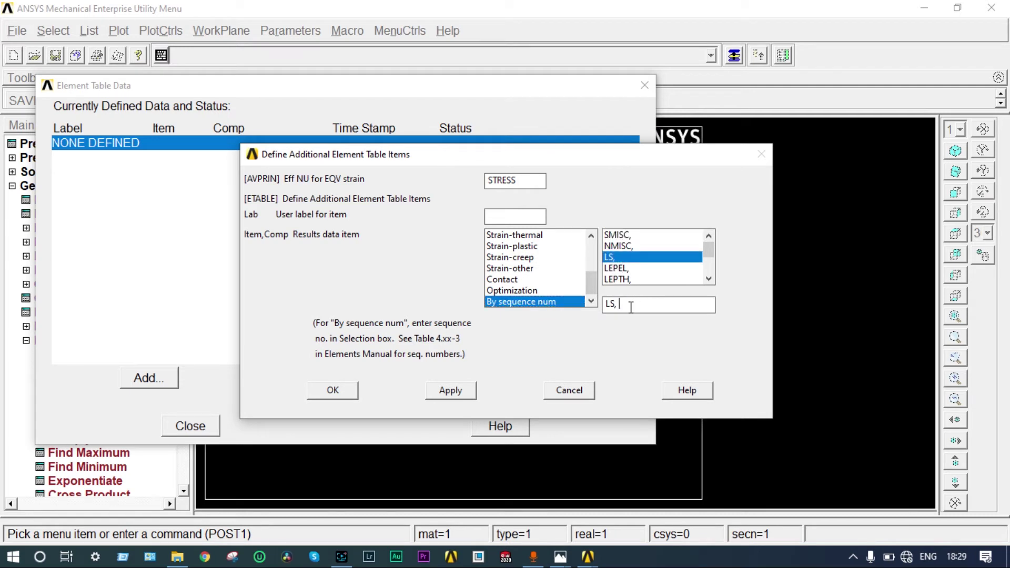
text(1)
click(328, 390)
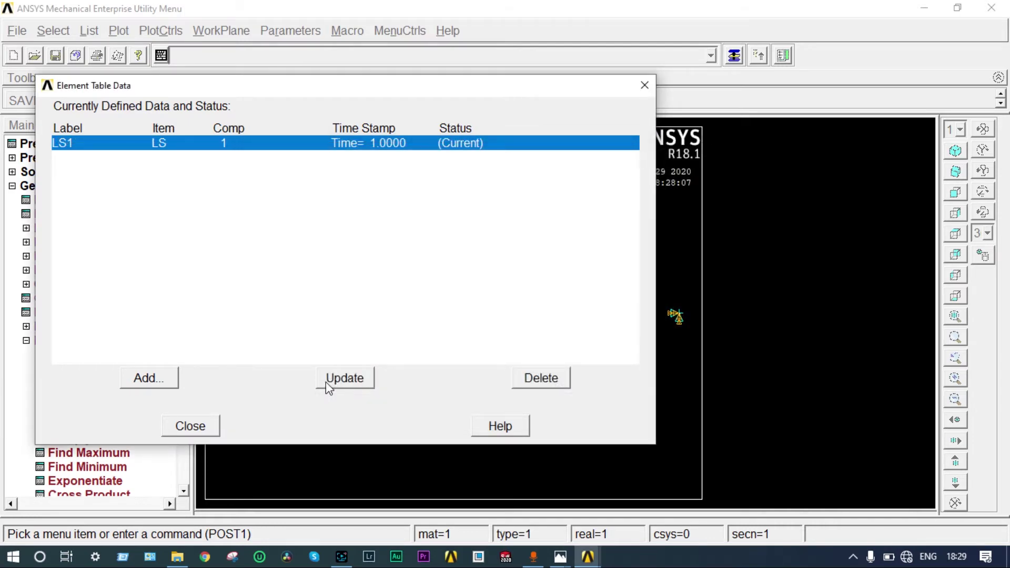
Add bending-moment element table items by sequence number: SMISC 3 and SMISC 16.
click(149, 378)
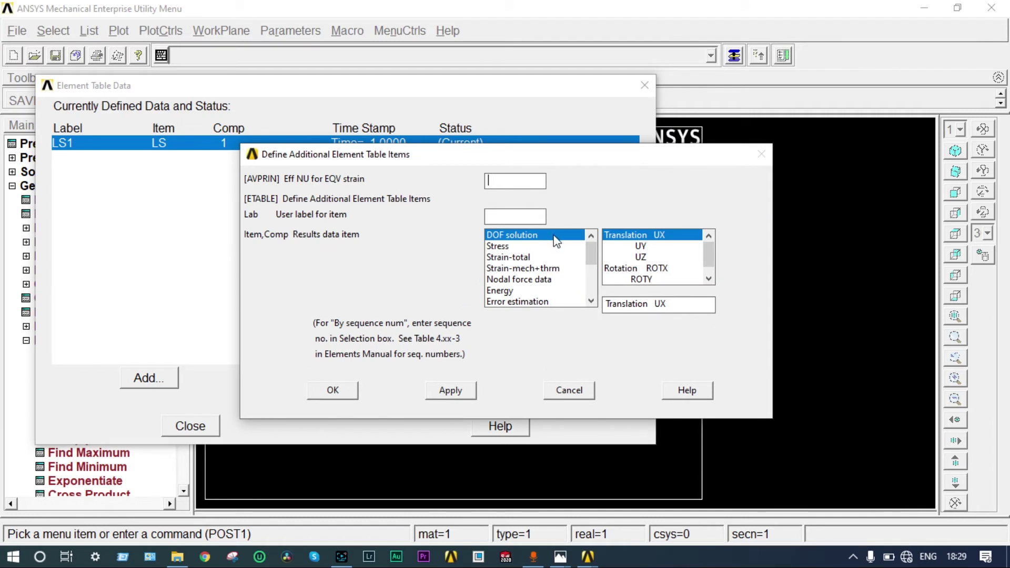
text(BMD)
drag(592, 253, 592, 284)
click(542, 303)
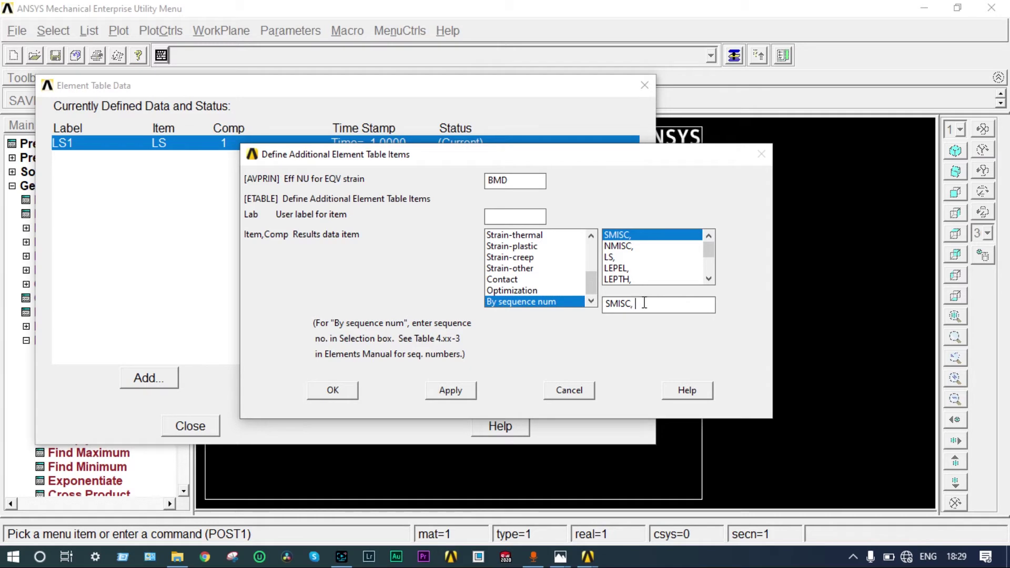
text(3)
click(451, 390)
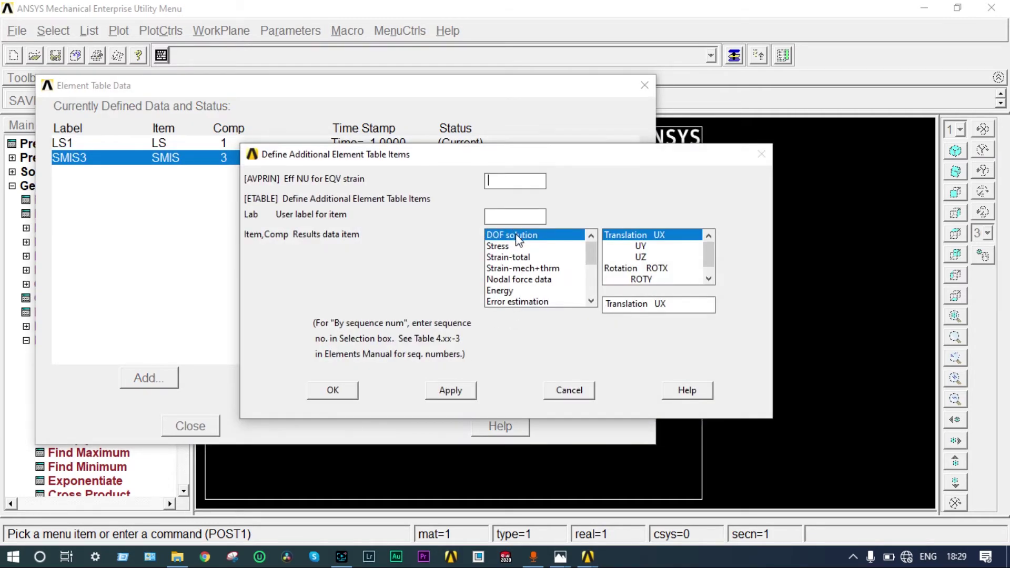
text(BMD)
drag(593, 250, 593, 303)
click(551, 304)
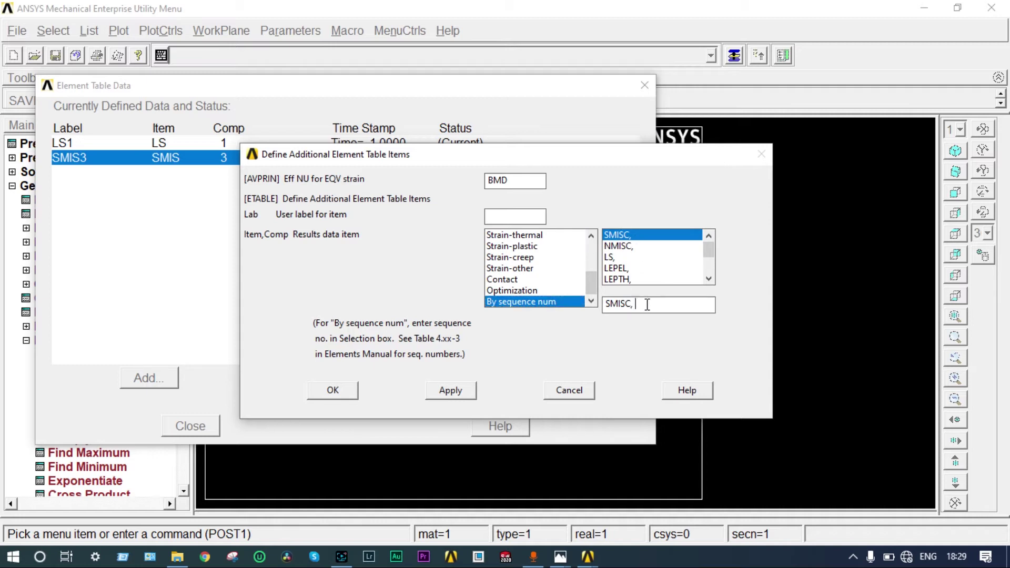
text(16)
click(459, 389)
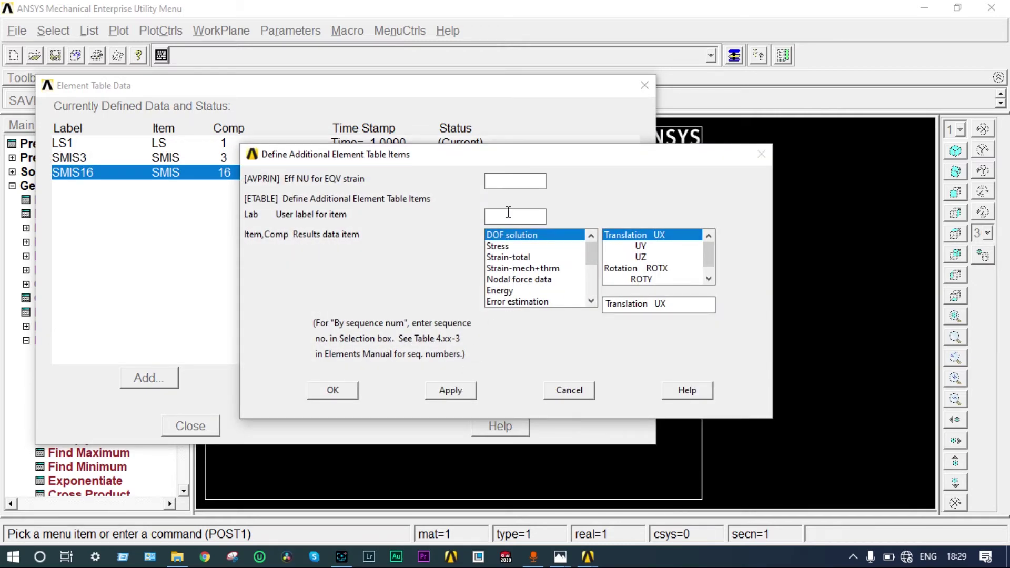
Add shear-force element table items by sequence number: SMISC 6 and SMISC 19.
text(SFD)
scroll(589, 247, down, 3)
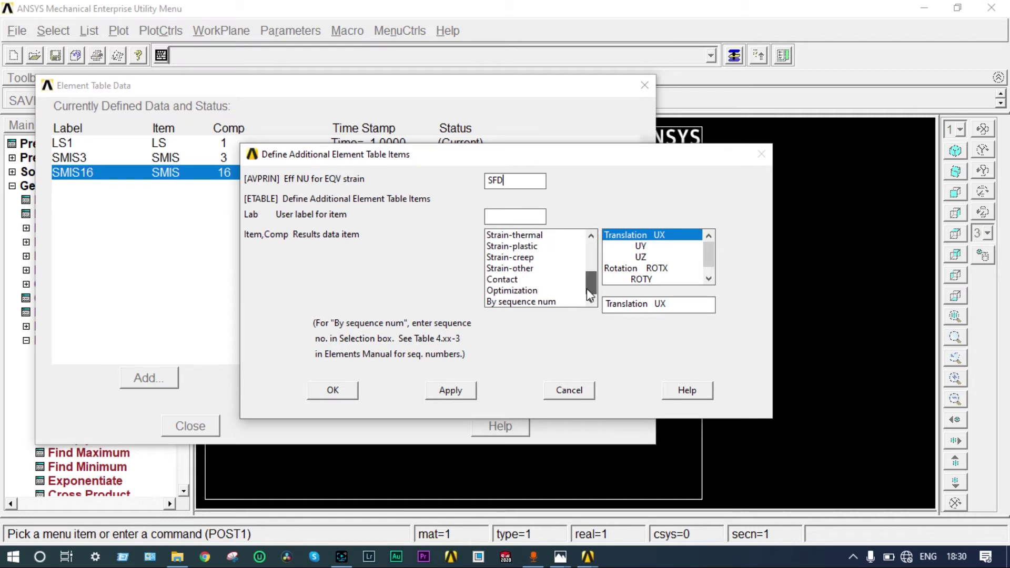
click(539, 302)
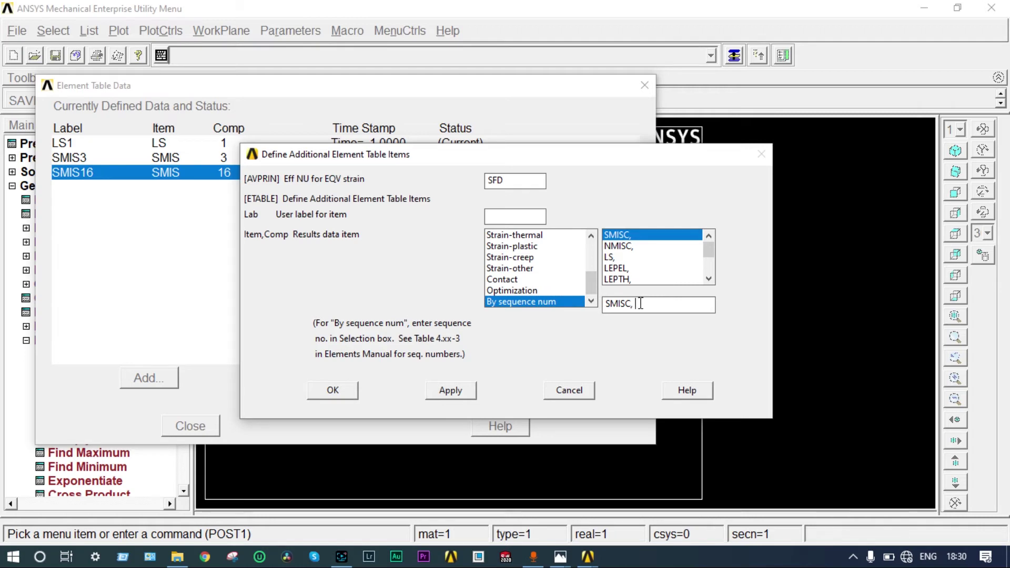
text(6)
click(463, 393)
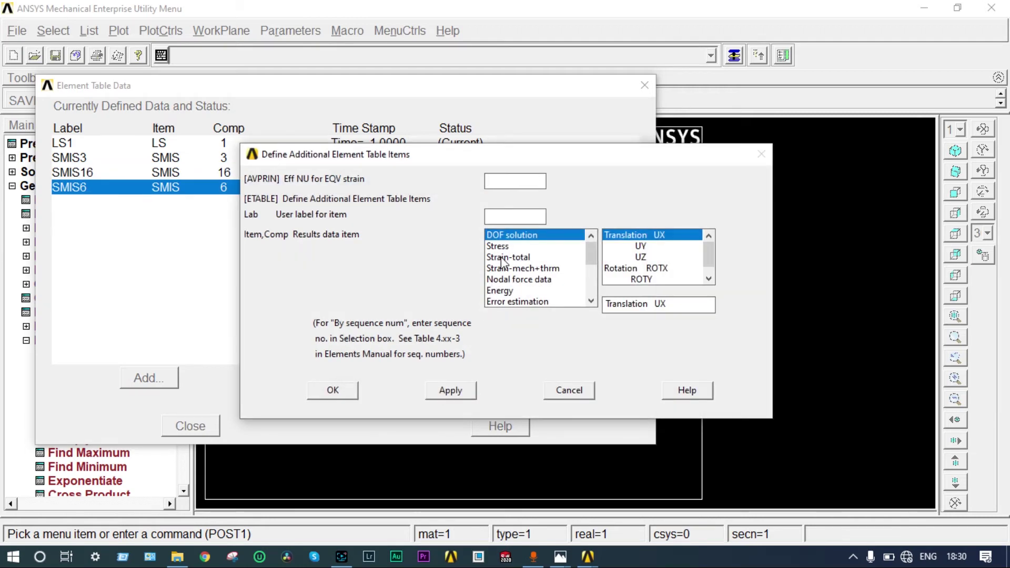
text(SFD)
drag(591, 255, 590, 307)
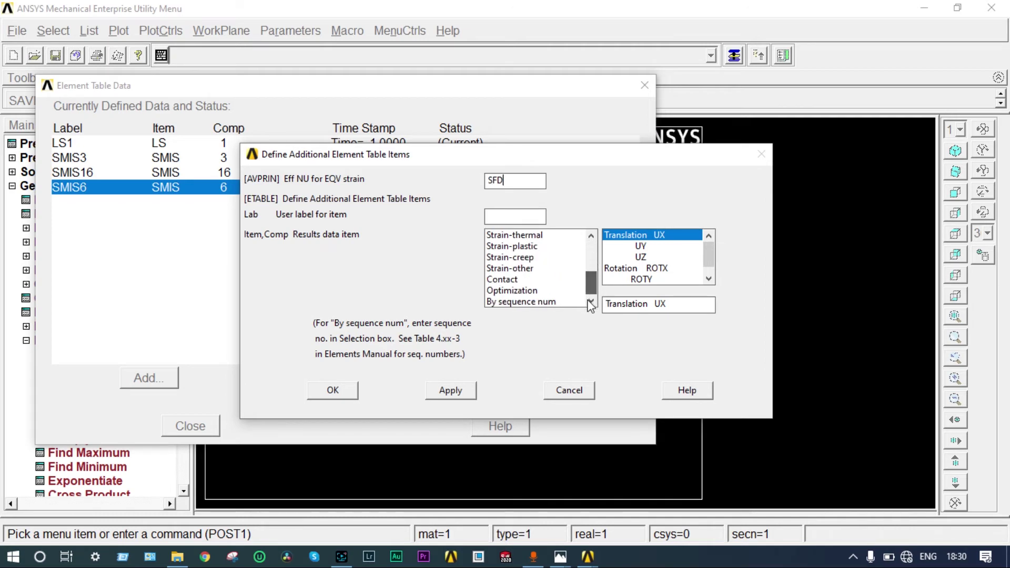
click(553, 302)
click(642, 304)
text(19)
click(352, 391)
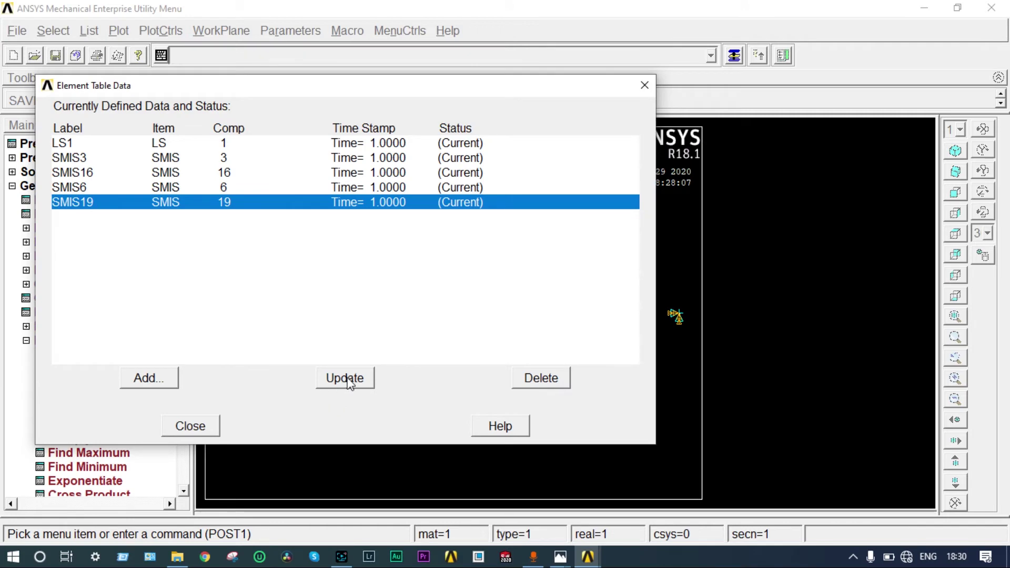
Close the element table list and plot the Def + undeformed shape of the beam.
click(203, 425)
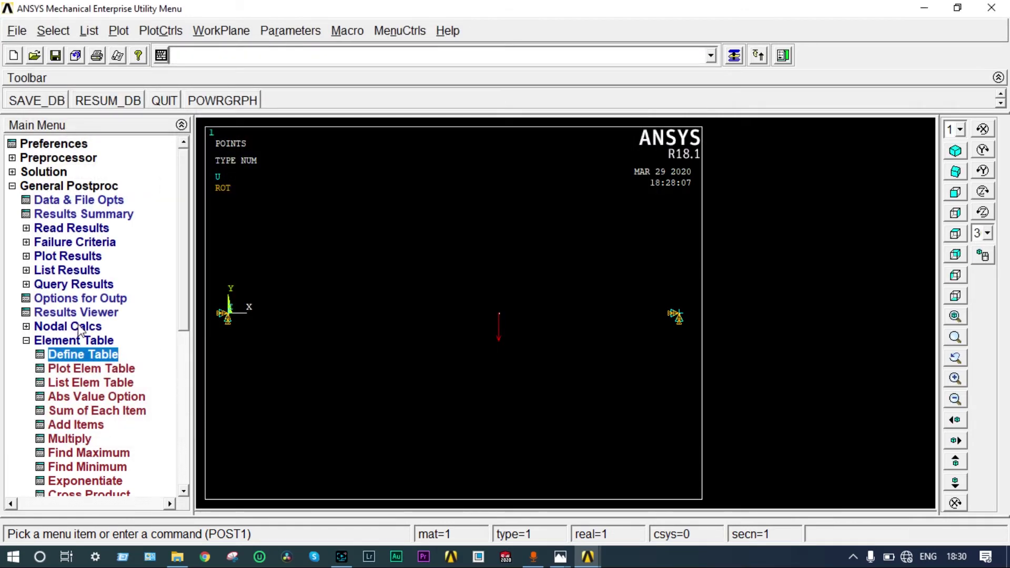
click(86, 256)
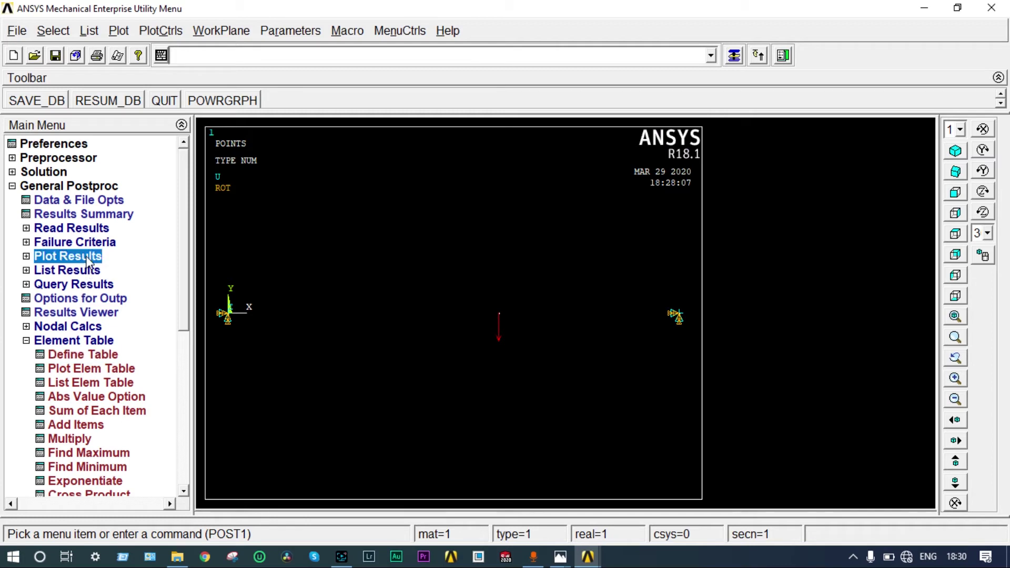
click(87, 268)
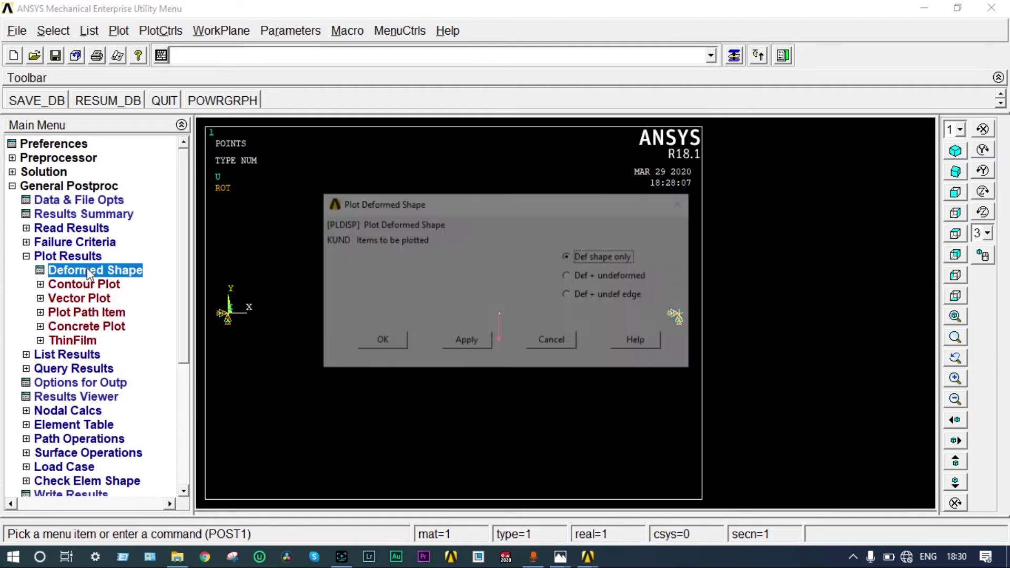
click(569, 276)
click(387, 341)
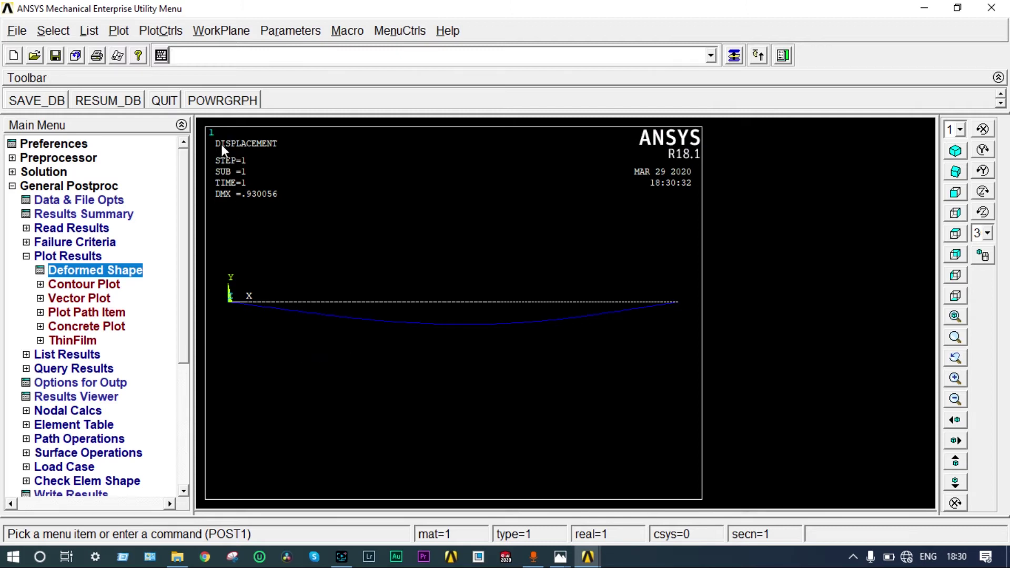
Turn /ESHAPE on so the beam elements display their real cross-section shapes.
click(146, 31)
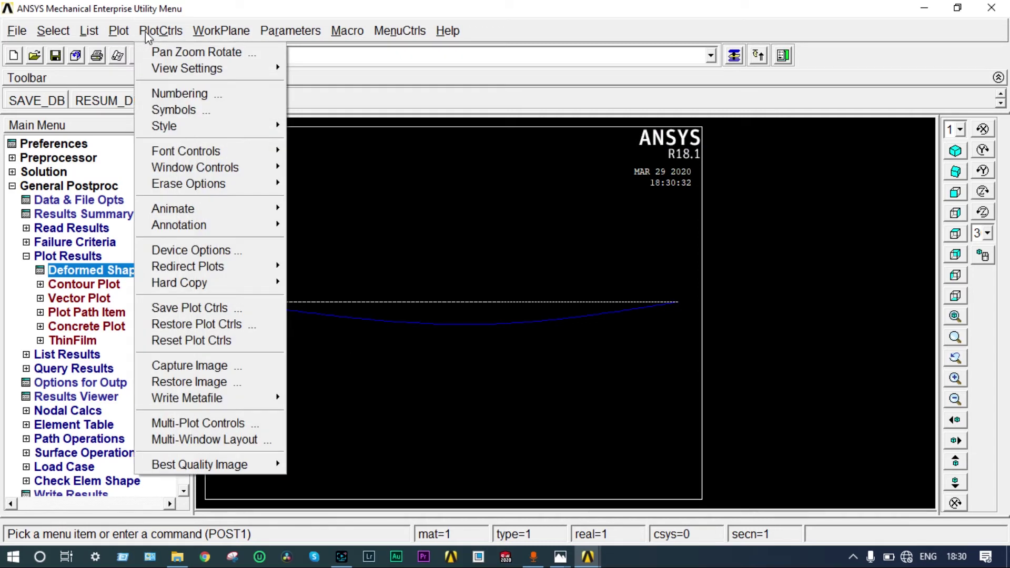
mouse_move(171, 125)
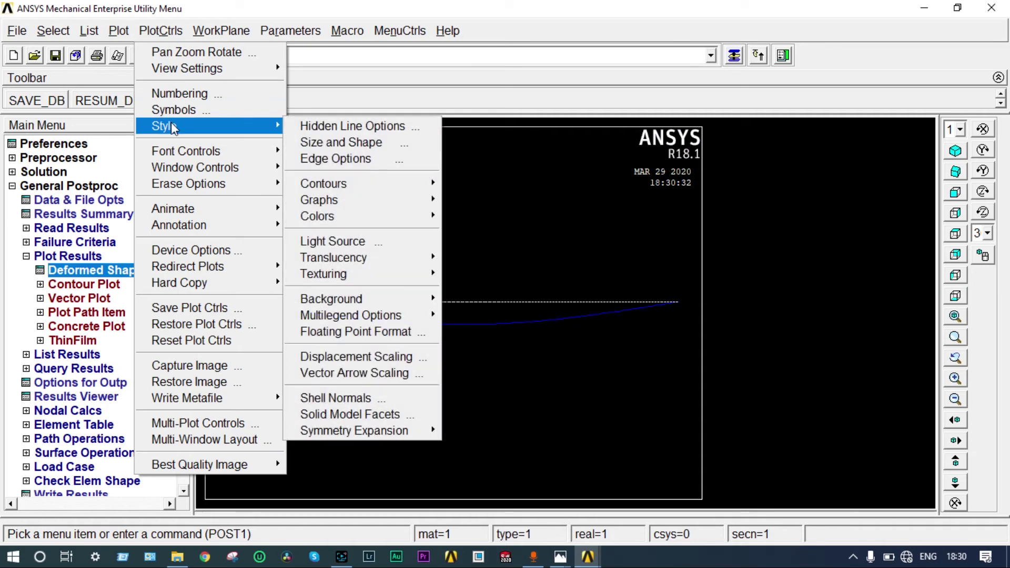
click(314, 142)
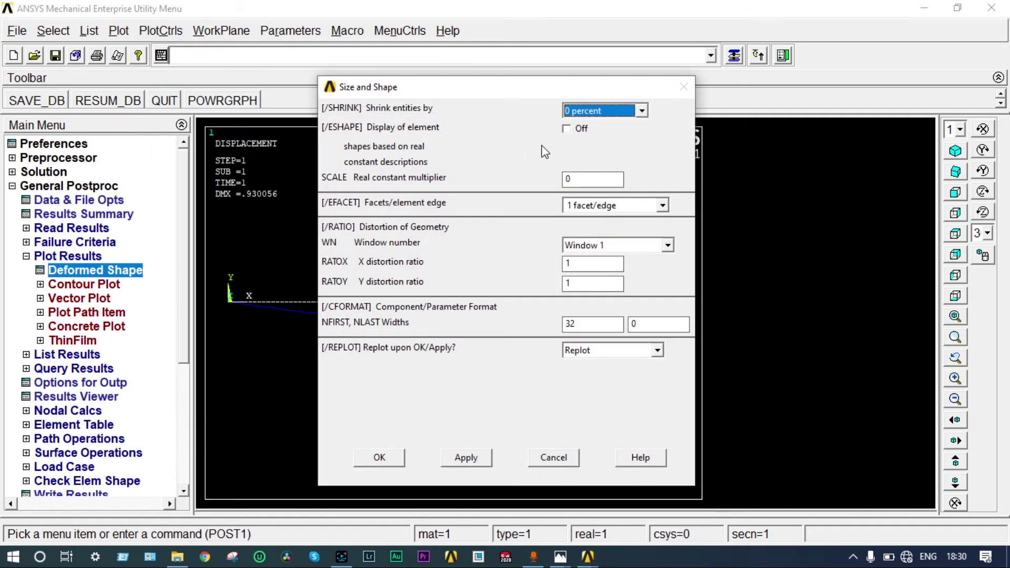
click(566, 129)
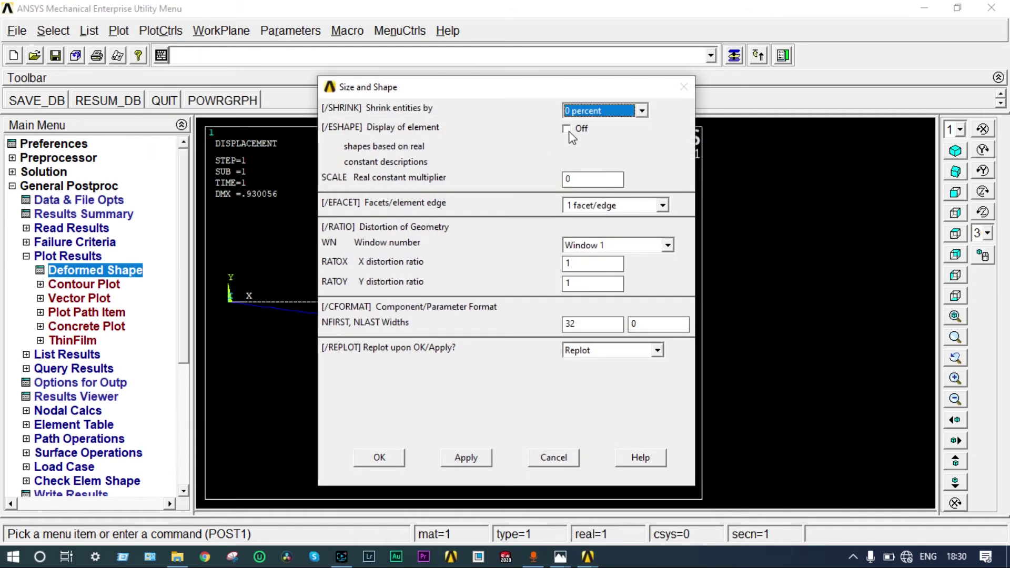
click(391, 458)
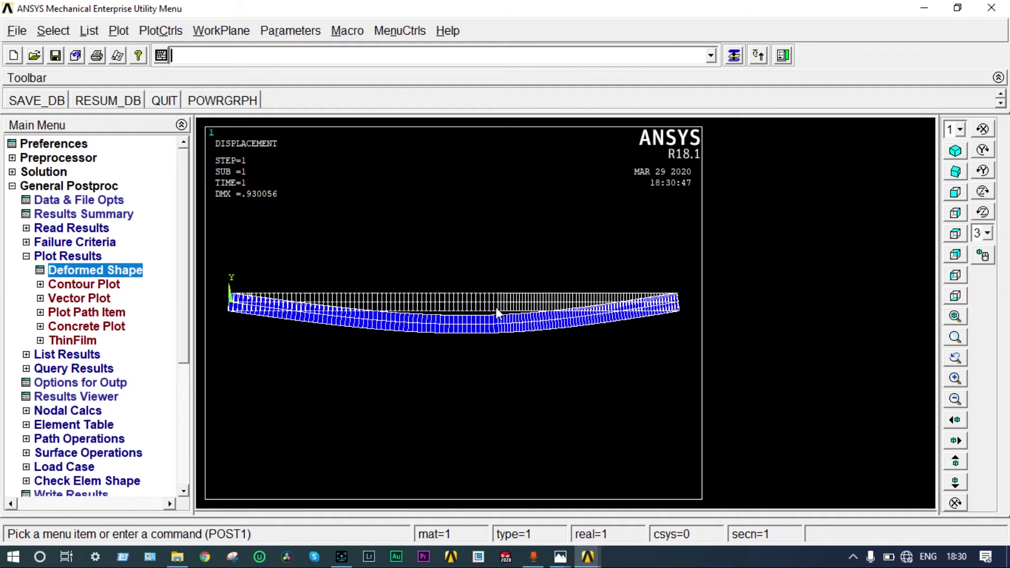
Animate the deformed UX nodal solution, stop and close the animation, then view isometrically.
click(177, 35)
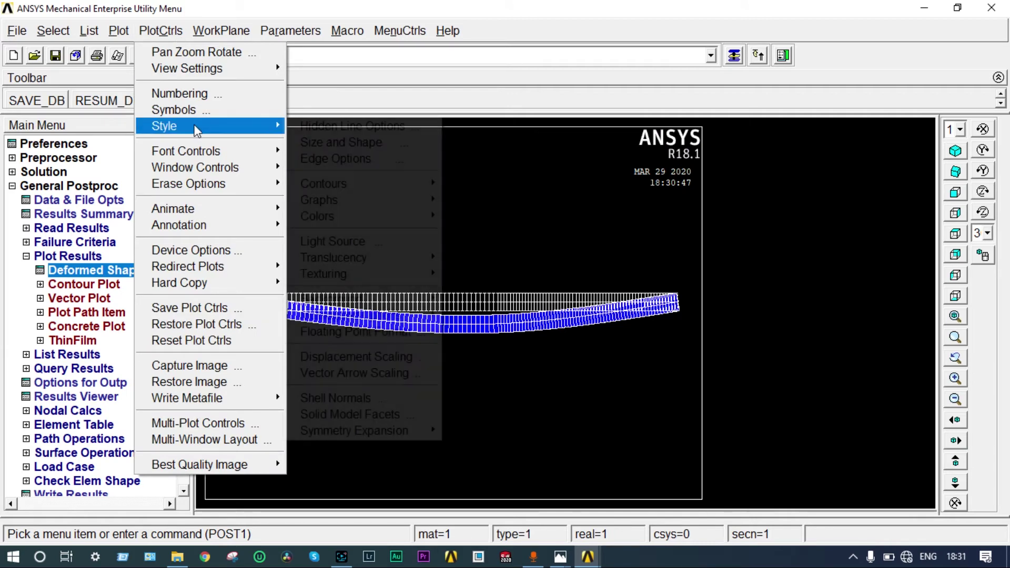
mouse_move(203, 208)
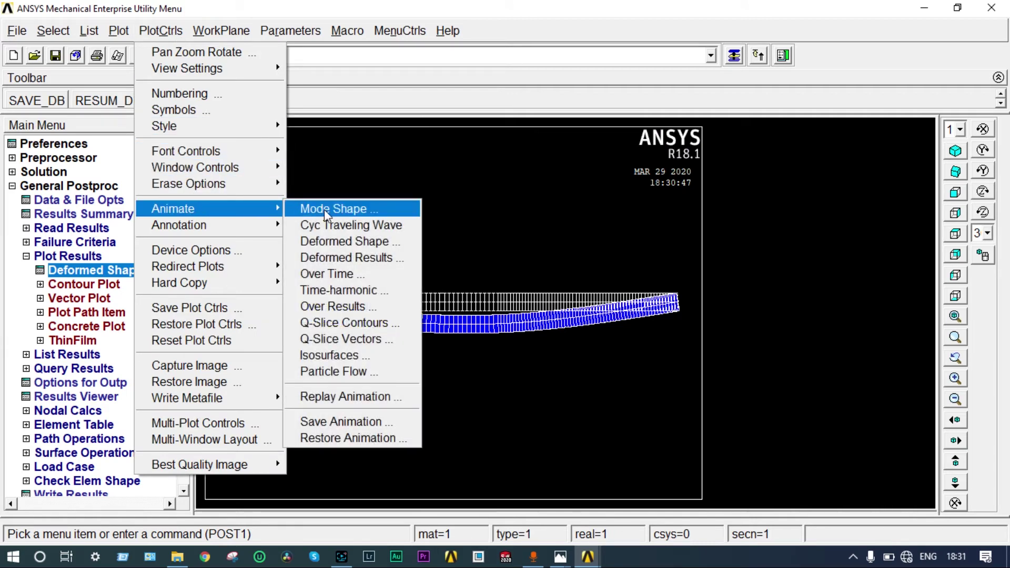
click(337, 258)
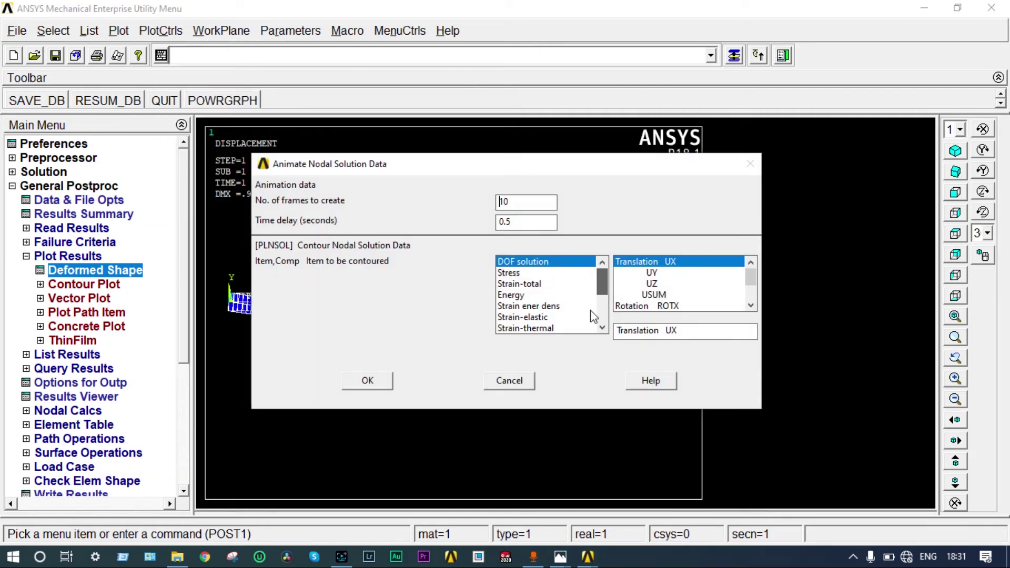
click(383, 381)
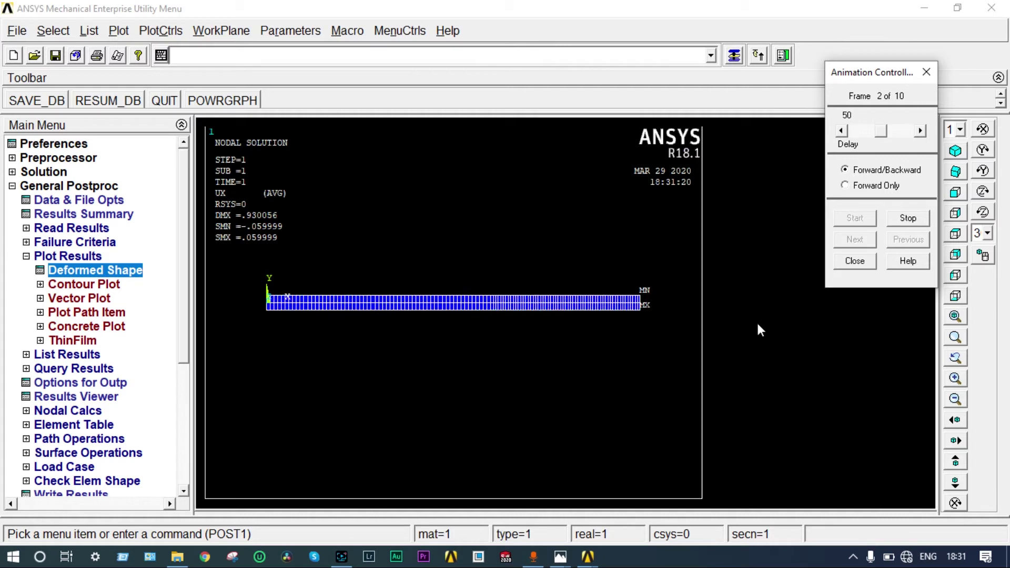
click(906, 219)
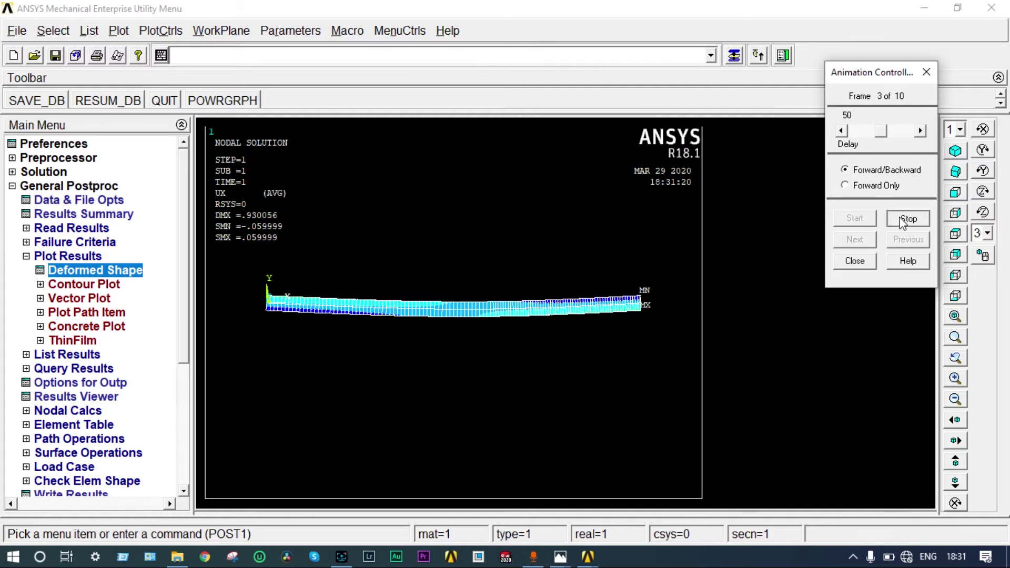
click(855, 261)
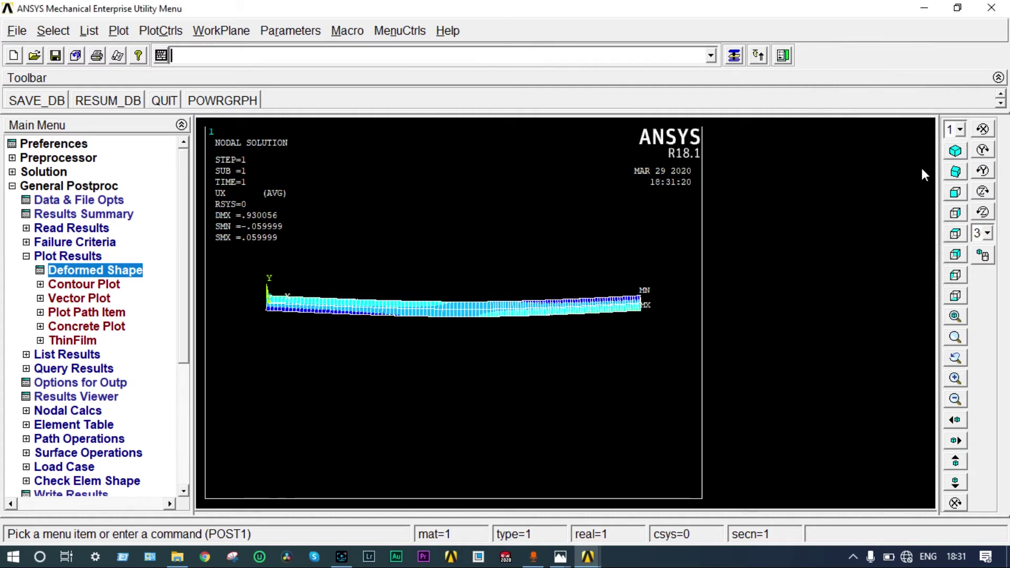
click(956, 152)
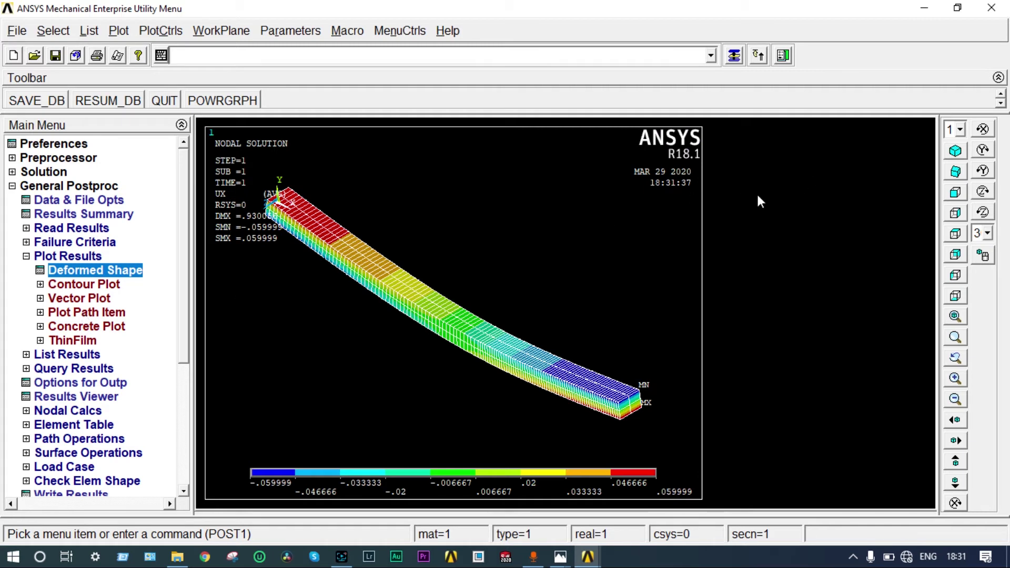
Plot line-element results with SMIS3 at node I and SMIS16 at node J.
click(956, 193)
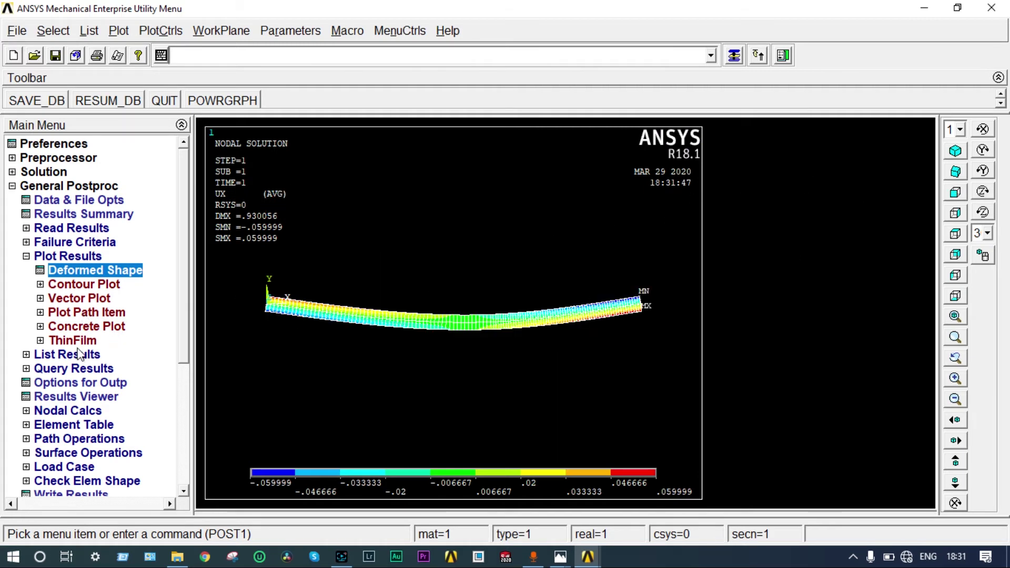
click(90, 289)
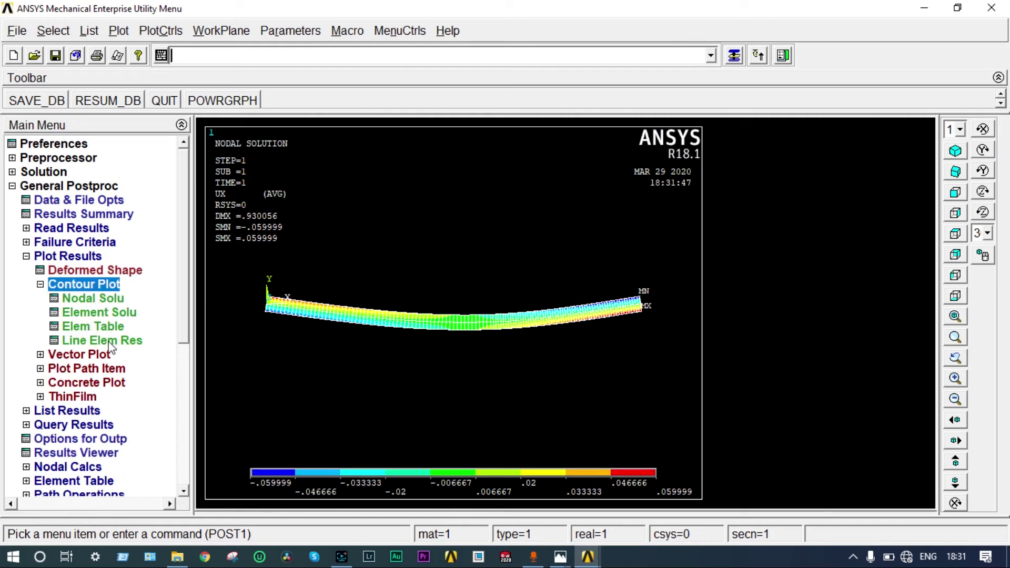
click(108, 341)
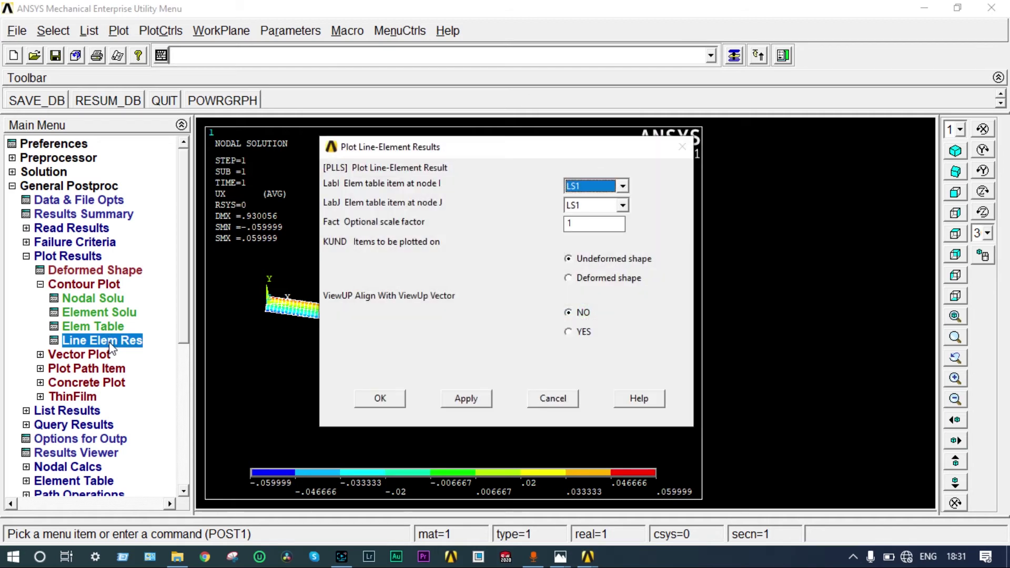
click(623, 186)
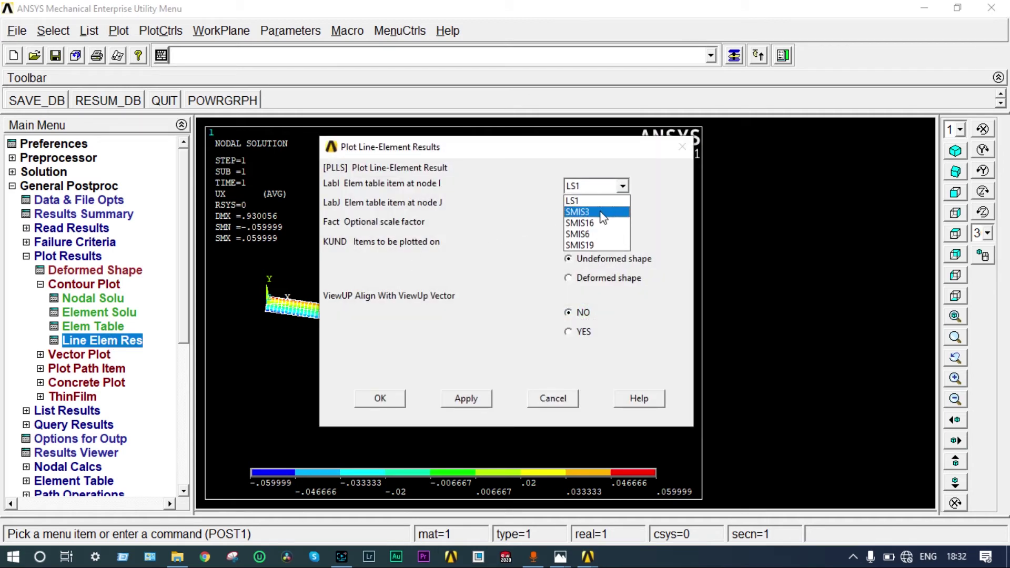
click(601, 213)
click(624, 206)
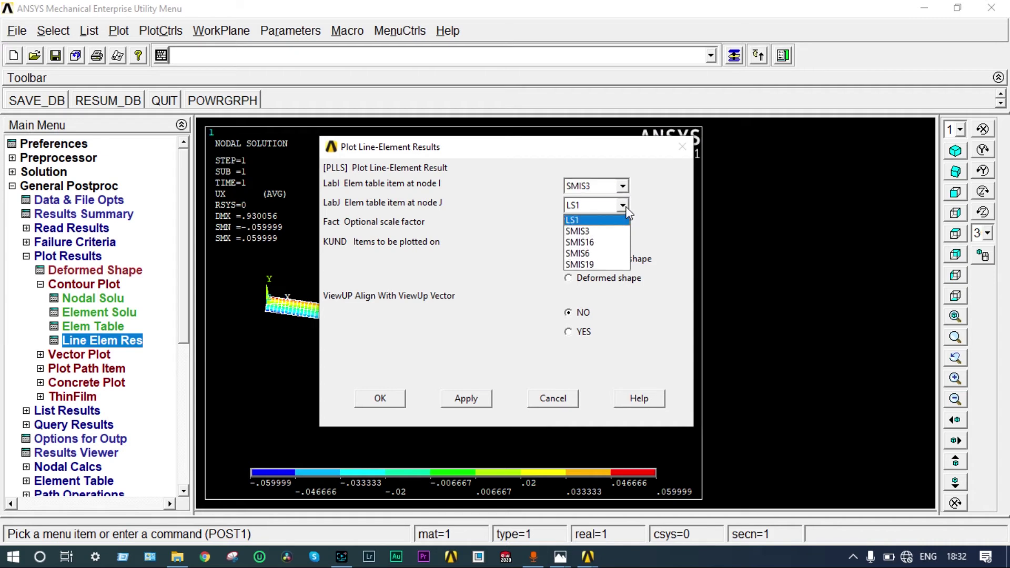
click(605, 243)
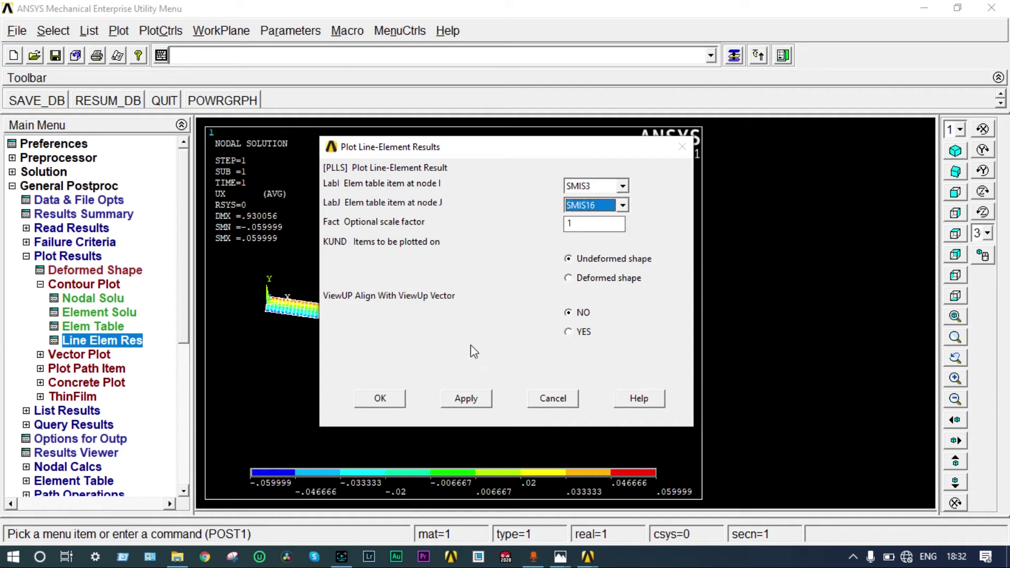
click(380, 399)
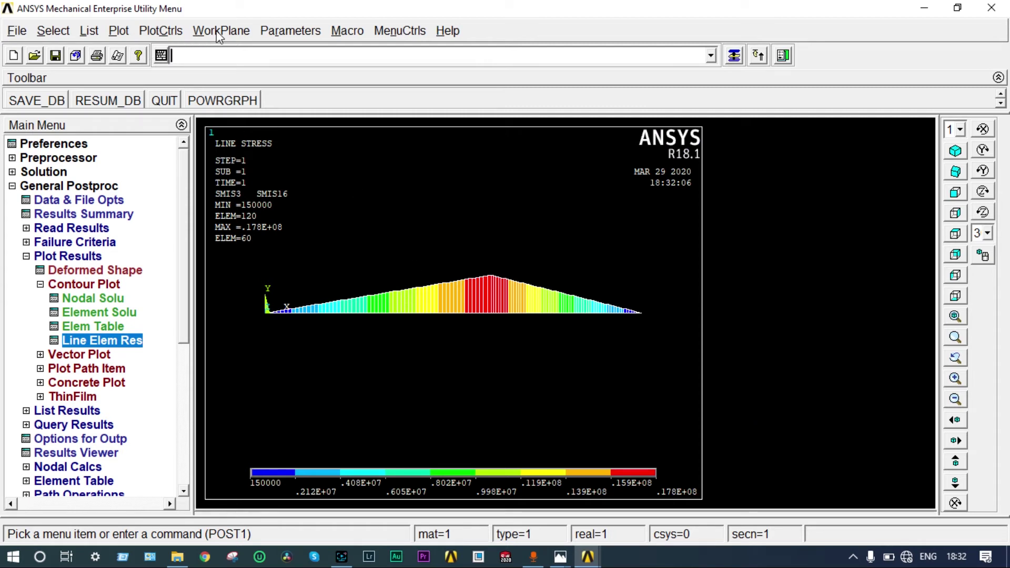
Capture the bending-moment plot and save it on the Desktop as BMD, closing the image window.
click(175, 33)
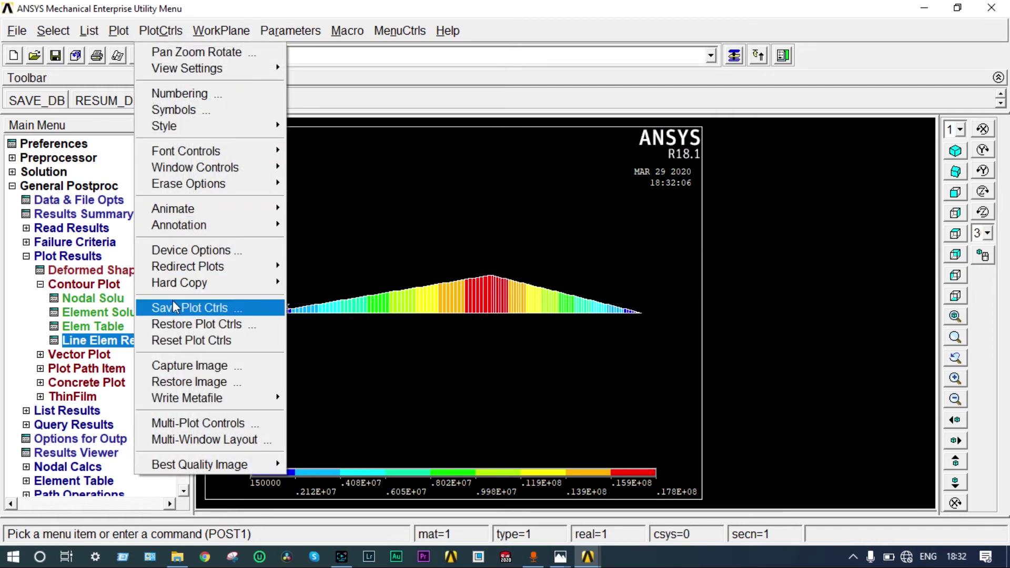
click(176, 366)
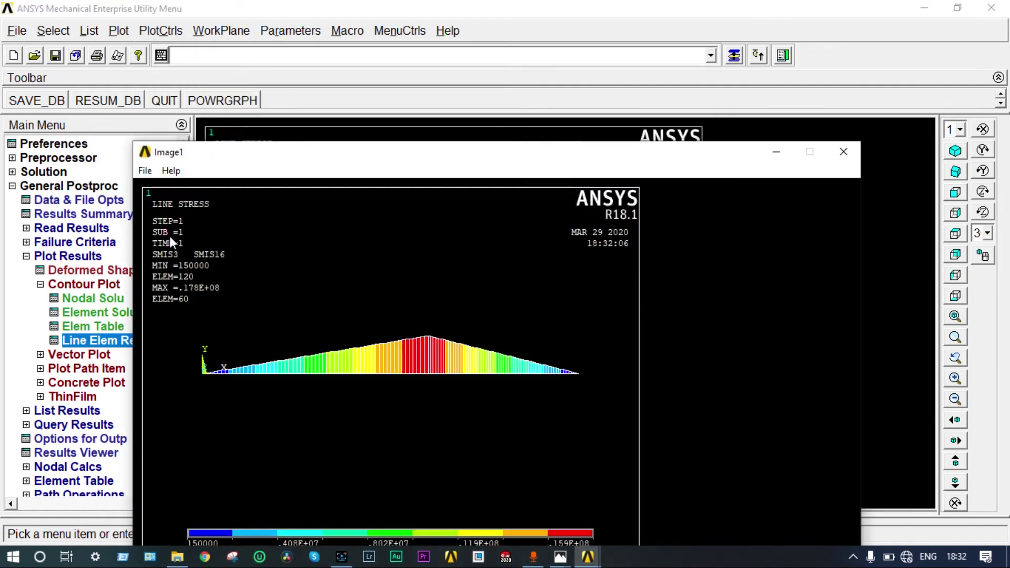
click(144, 171)
click(151, 188)
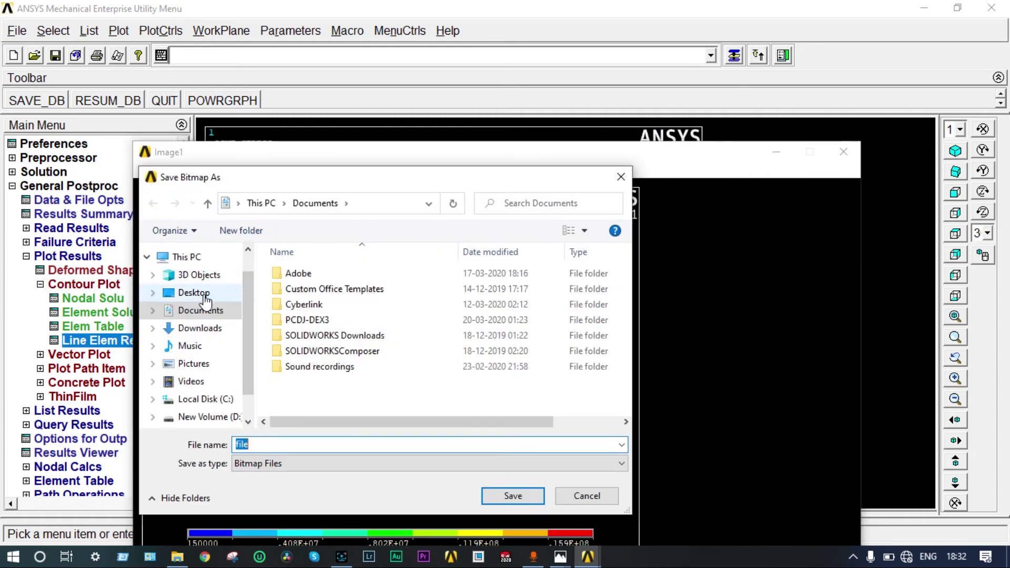
click(194, 294)
click(251, 443)
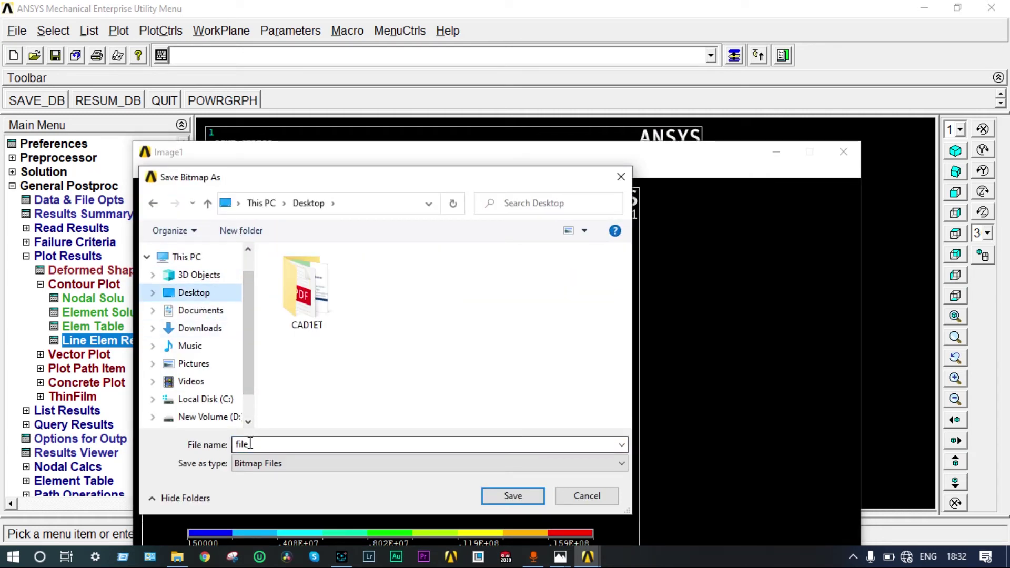
key(BackSpace)
key(BackSpace)
key(BackSpace)
key(BackSpace)
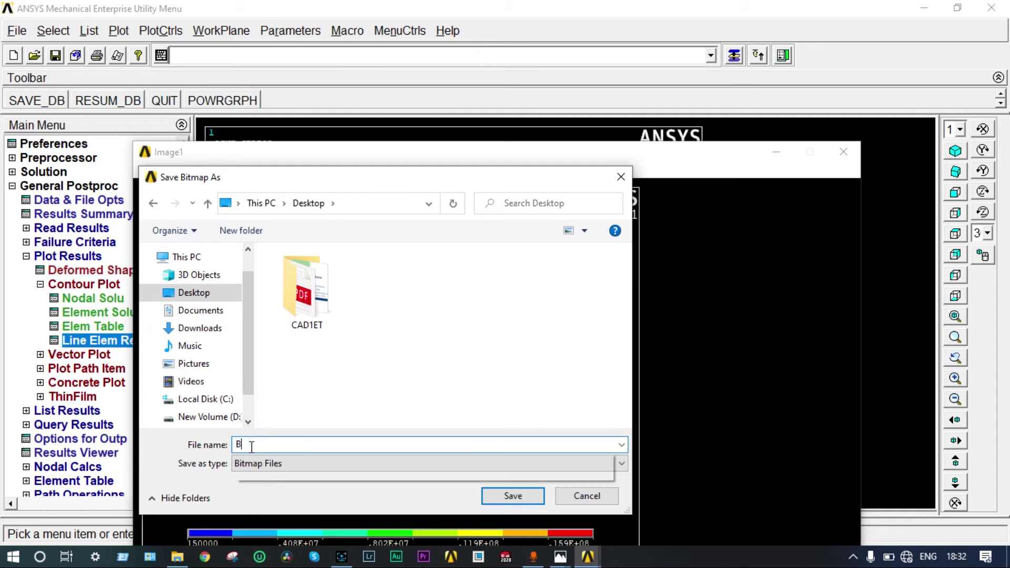
text(BMD)
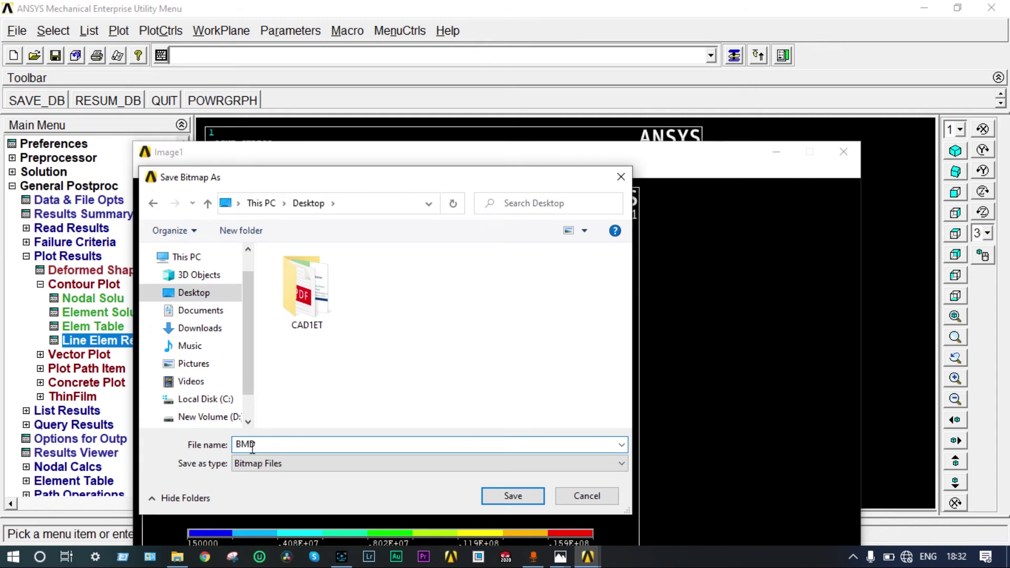
click(492, 495)
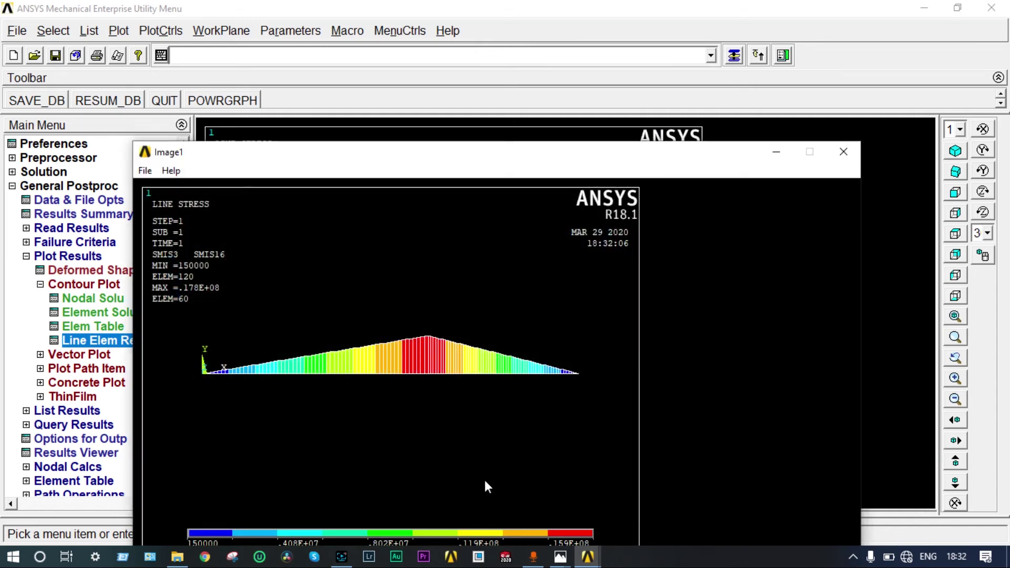
click(843, 151)
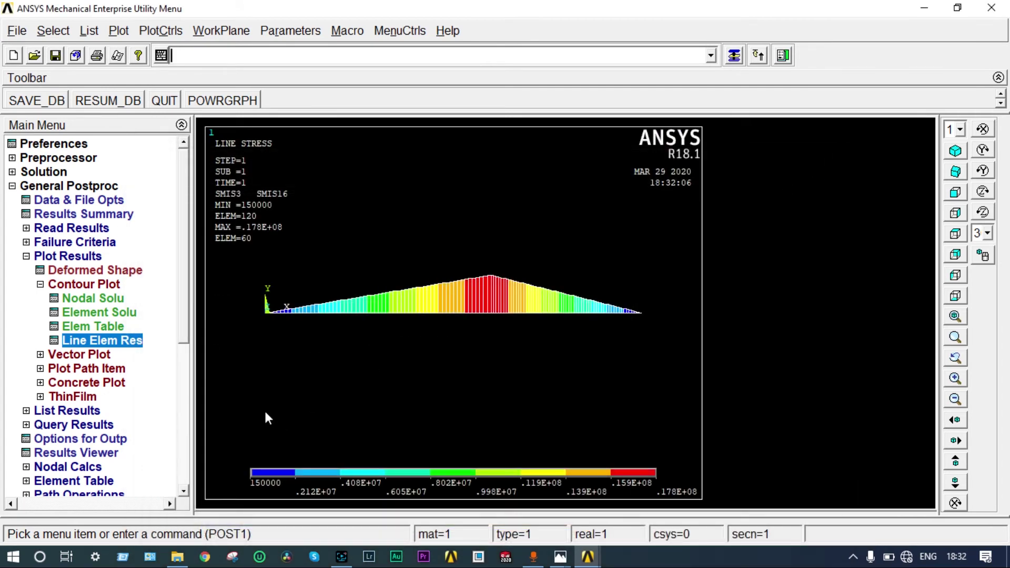
Replot line-element results with SMIS6 at node I and SMIS19 at node J.
click(122, 343)
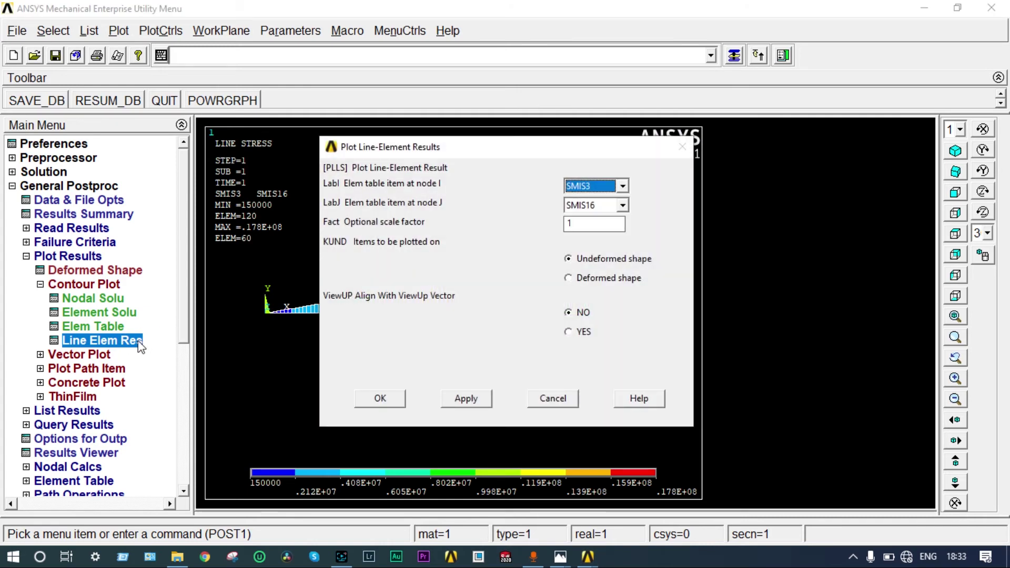
click(623, 185)
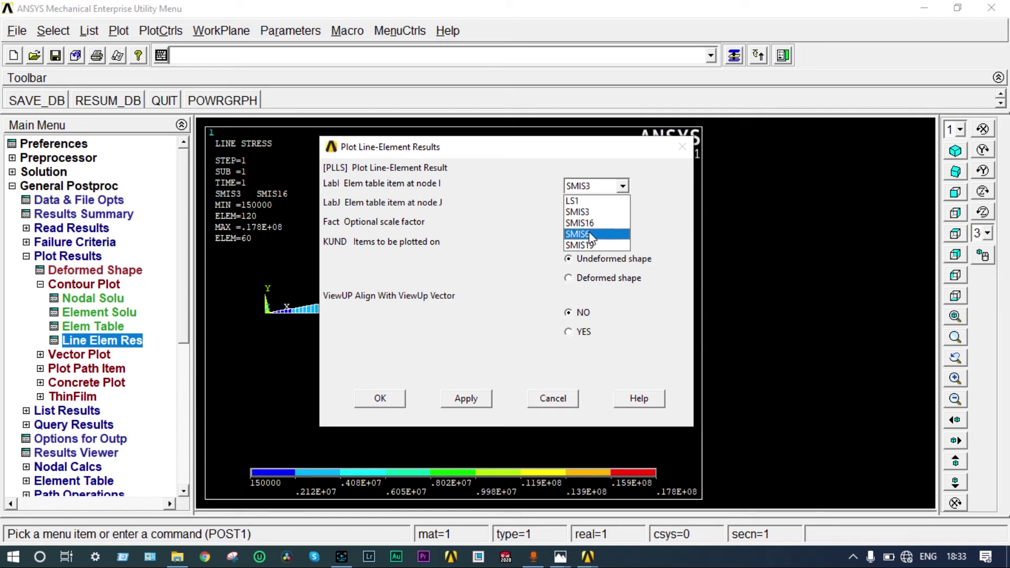
click(588, 234)
click(620, 207)
click(593, 266)
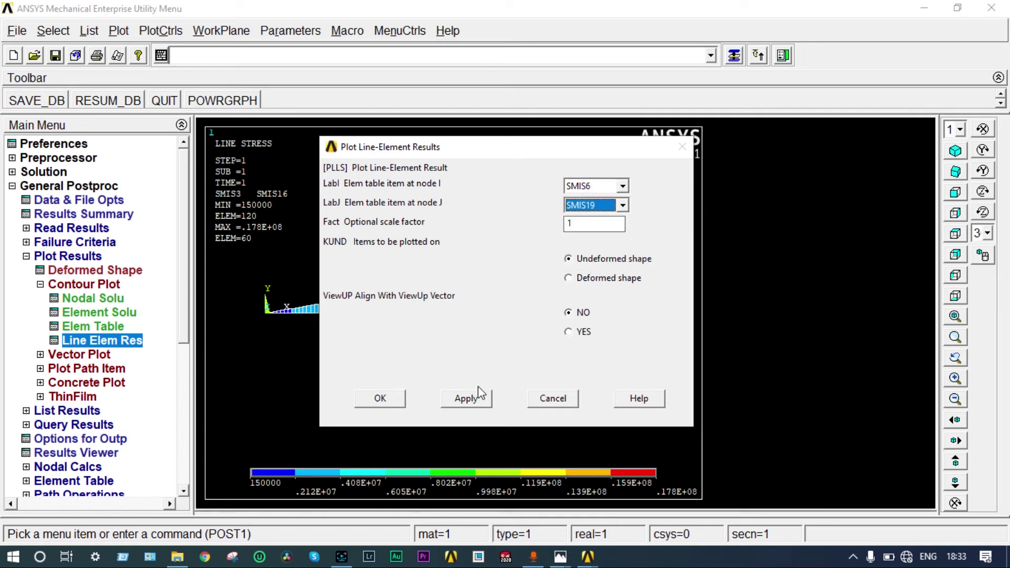
click(394, 398)
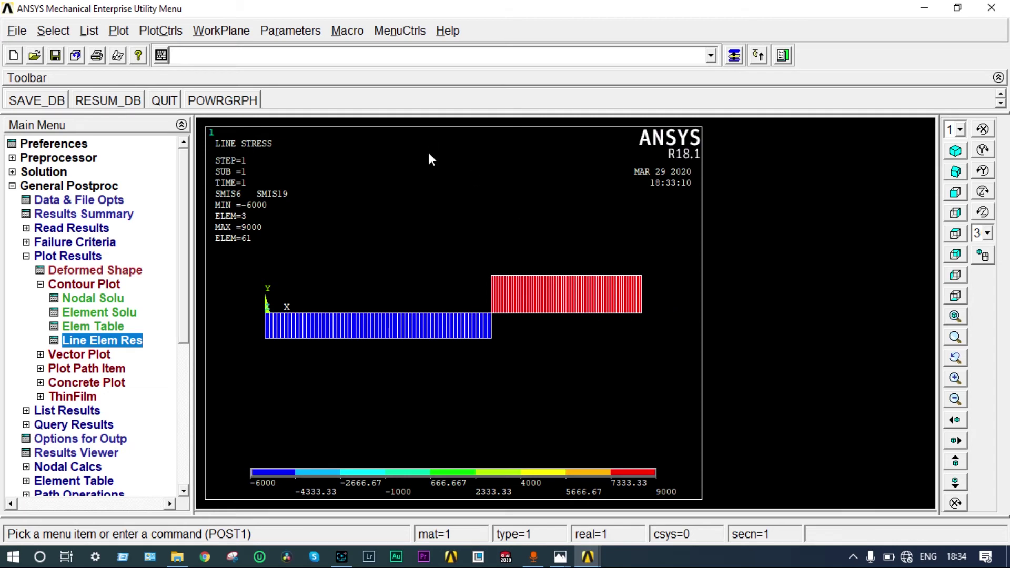
Capture the shear-force plot and save it on the Desktop as SFD, closing the image window.
click(175, 35)
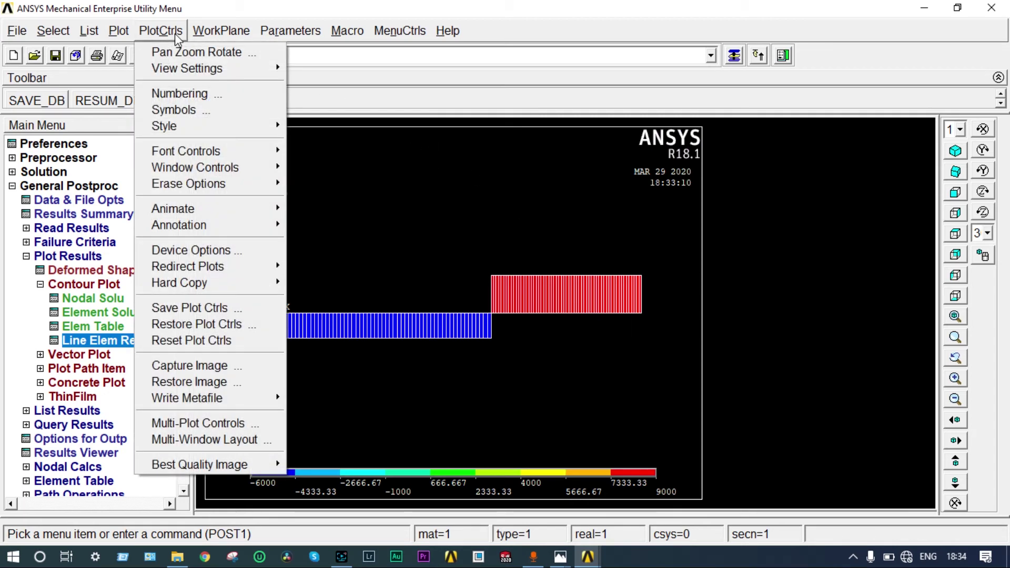
click(218, 365)
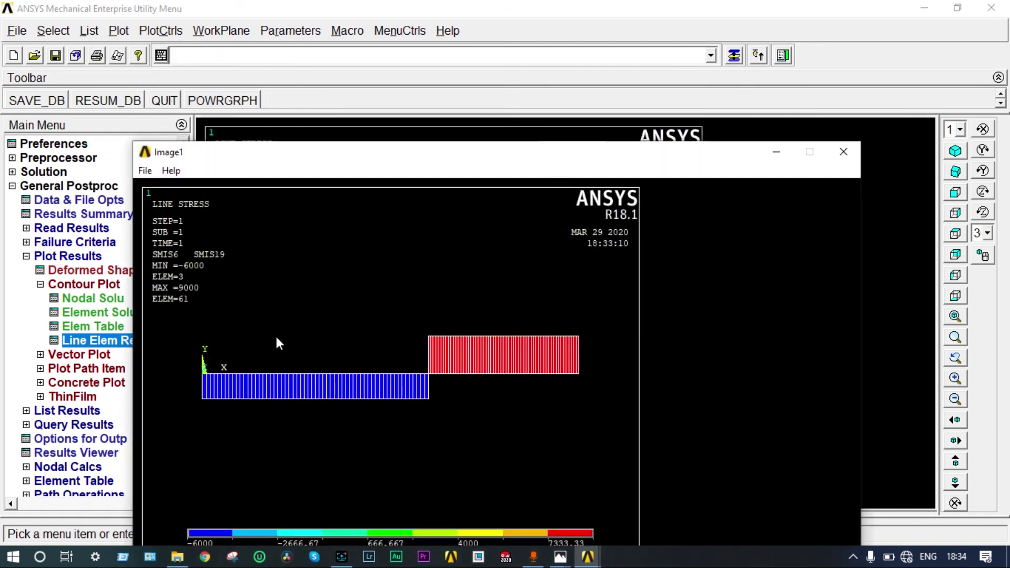
click(150, 174)
click(163, 187)
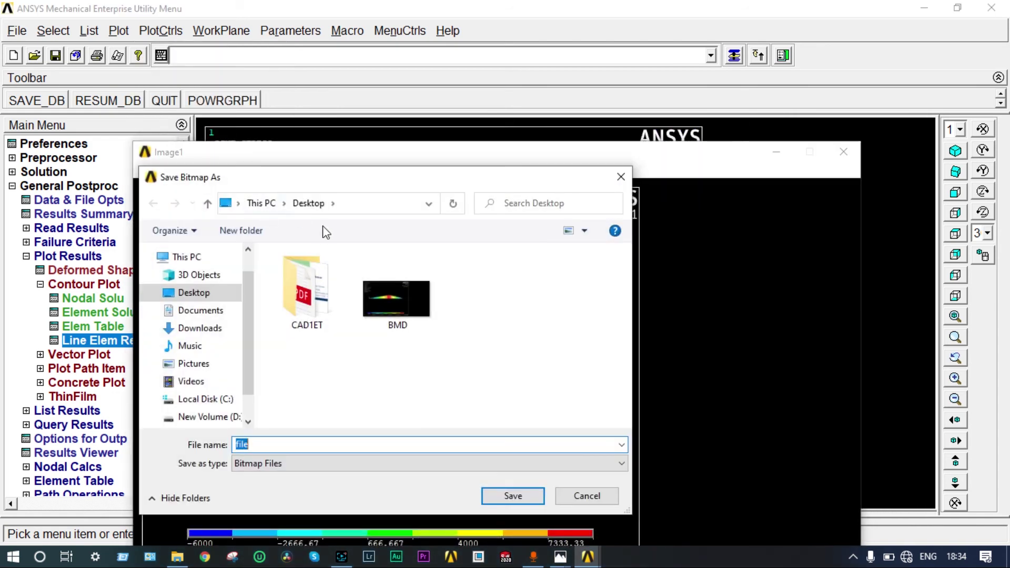
text(SFD)
click(535, 496)
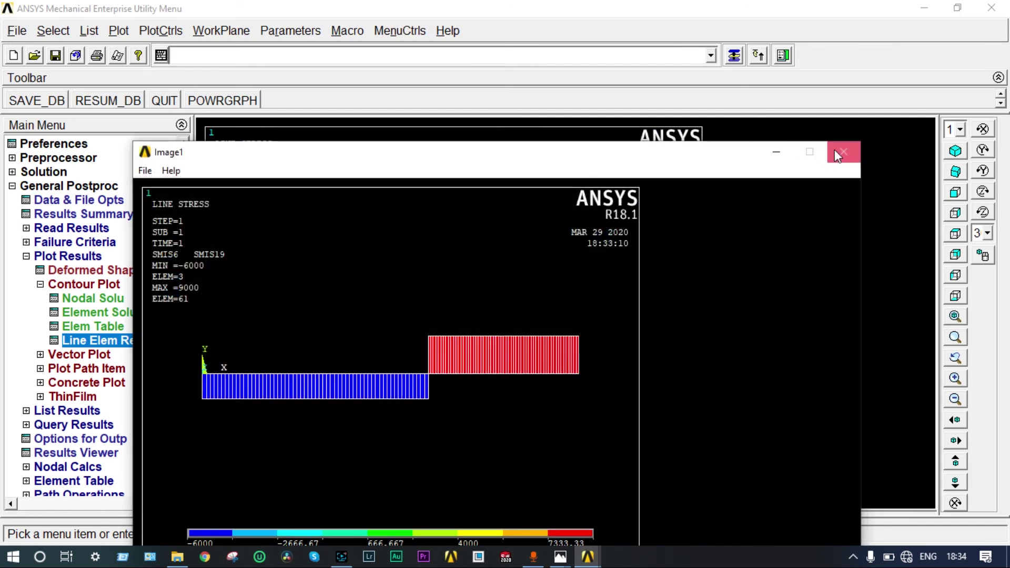
click(838, 151)
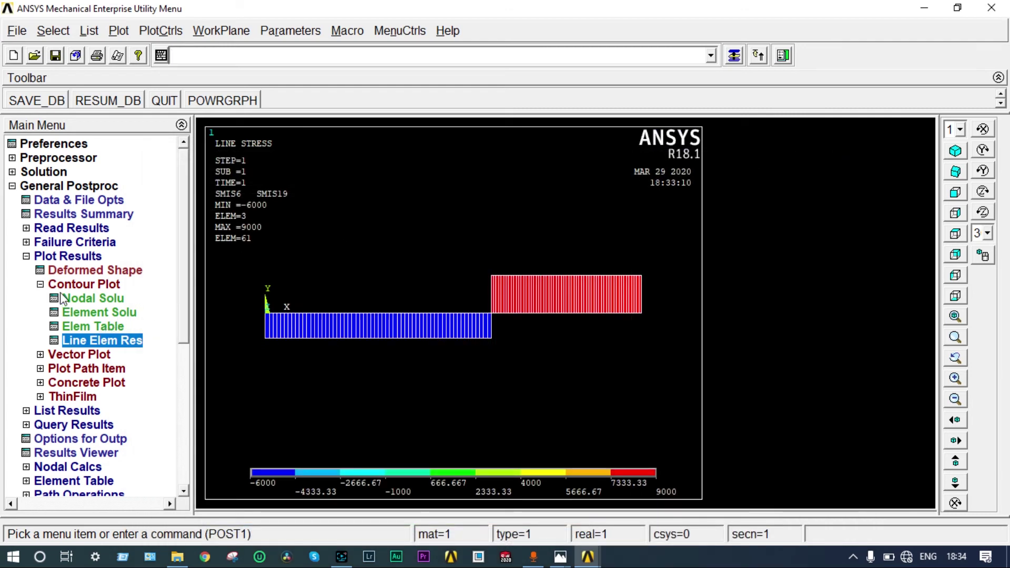
Plot the LS1 element-table contour on the deflected beam.
click(26, 256)
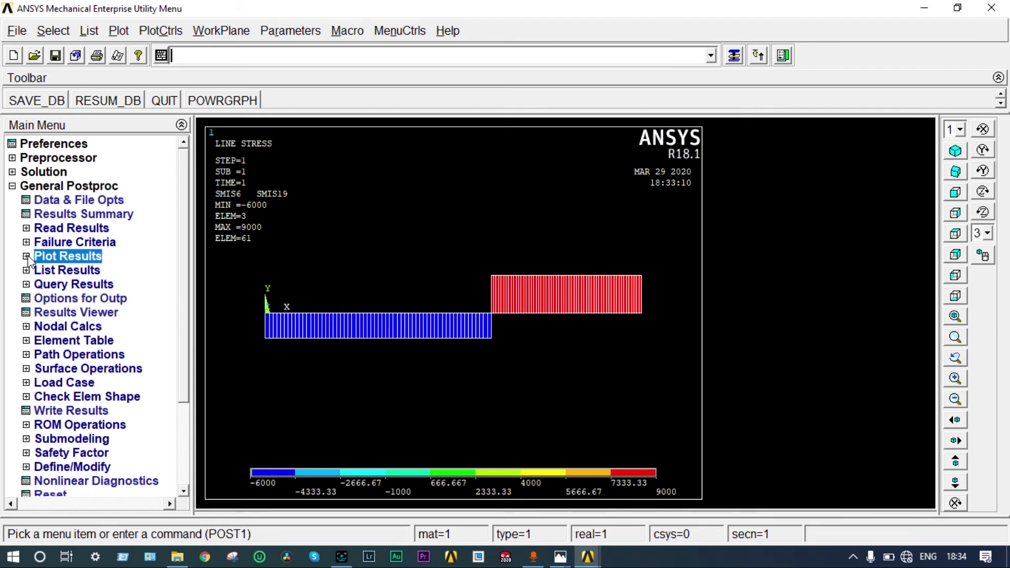
click(71, 260)
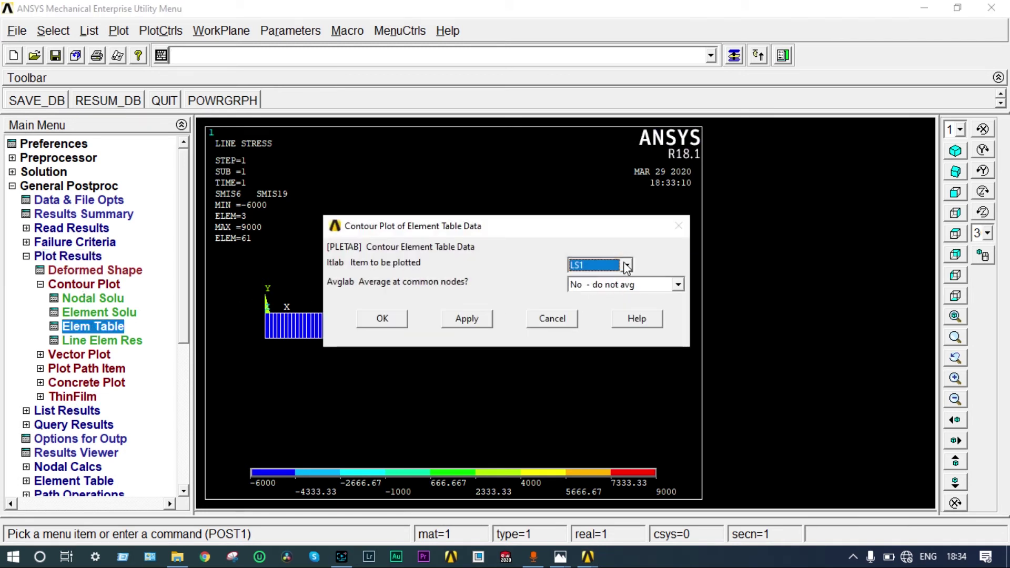
click(389, 321)
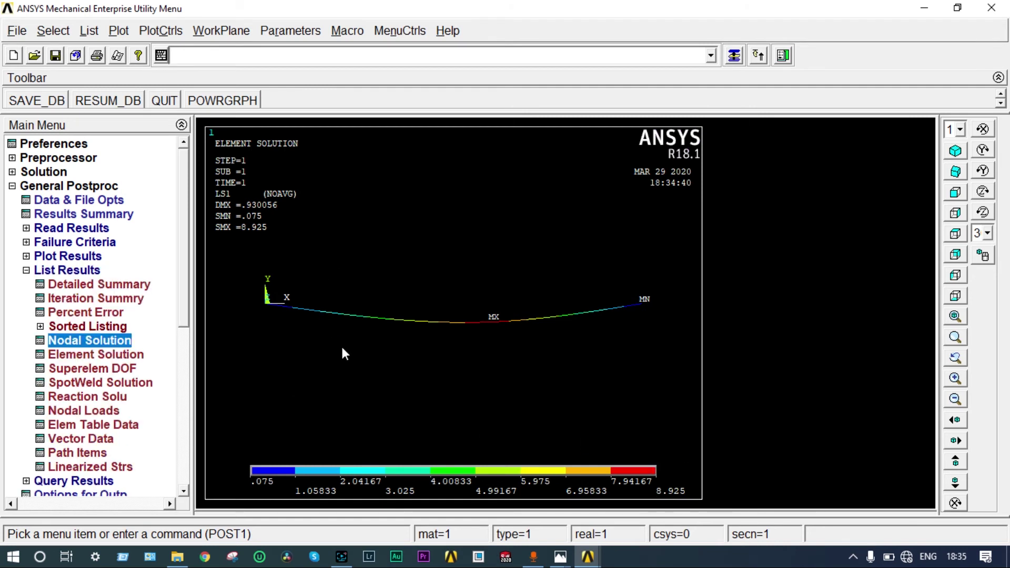
Minimize ANSYS and open reference image 33 with the theoretical bending-moment and shear-force diagrams.
click(927, 13)
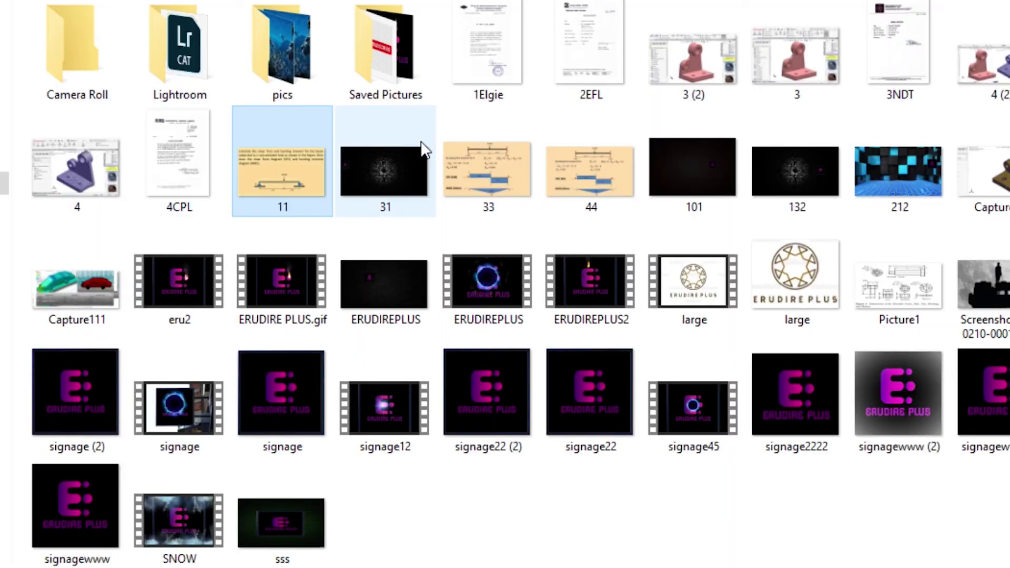
click(504, 182)
double_click(504, 181)
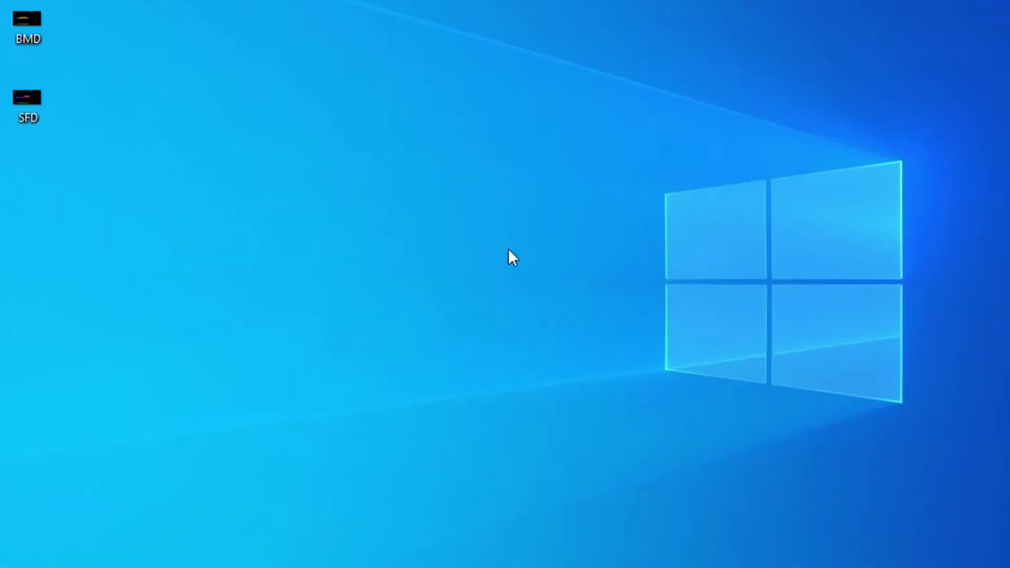
Open the desktop BMD bitmap, the bending-moment plot ranging 150000 to .178E+08, in Photos.
double_click(17, 12)
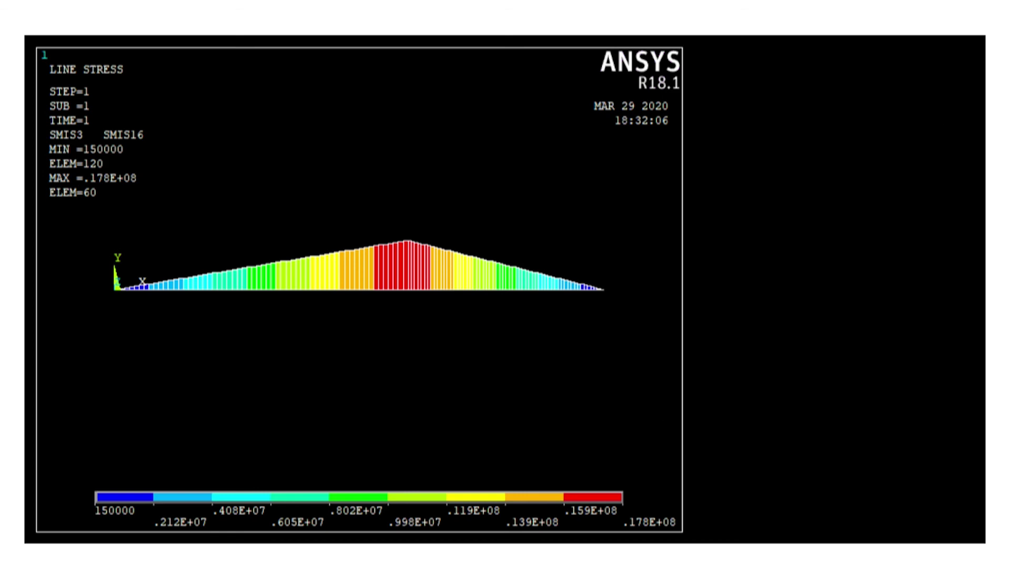
Close the Photos window showing the BMD plot to return to the desktop.
click(1004, 8)
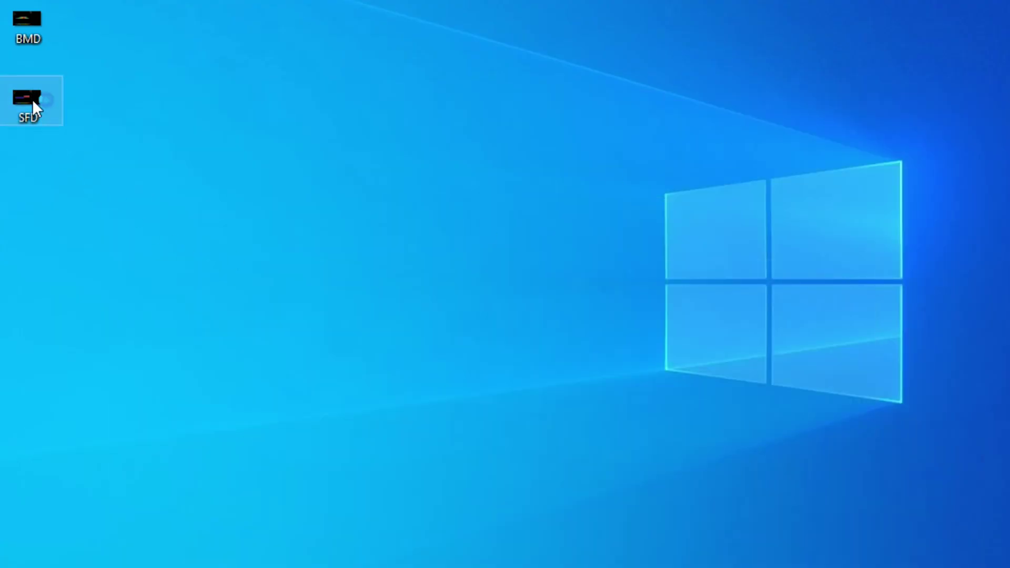